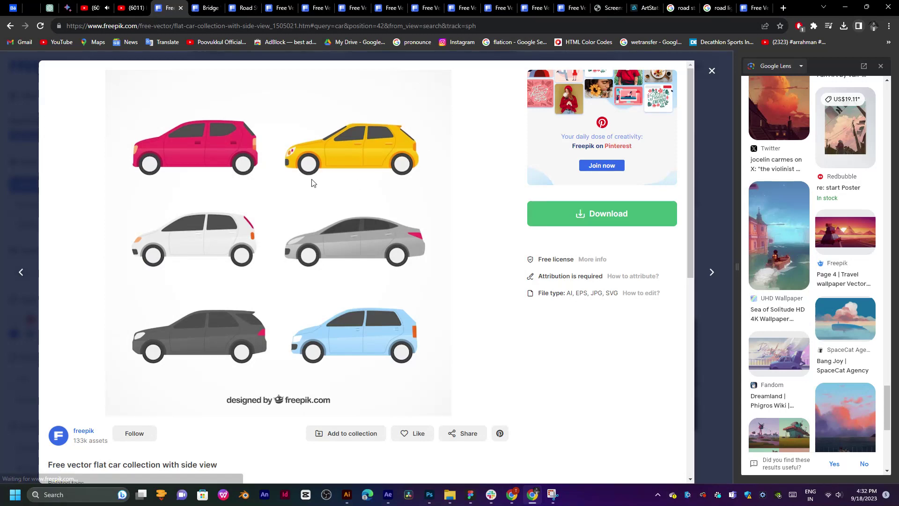
- Close the car preview and filter the Freepik results to Orange
{"action": "scroll", "coordinate": [358, 333], "scroll_direction": "down", "scroll_amount": 7}
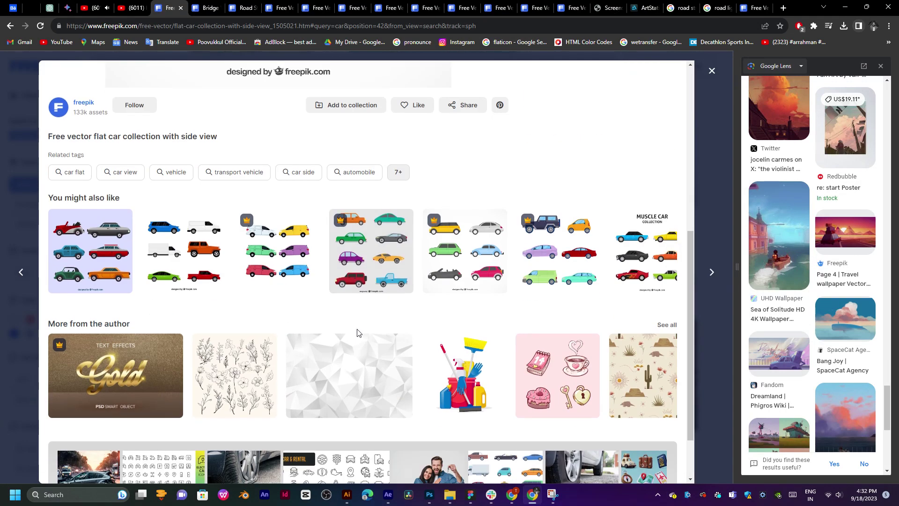
{"action": "scroll", "coordinate": [357, 332], "scroll_direction": "up", "scroll_amount": 7}
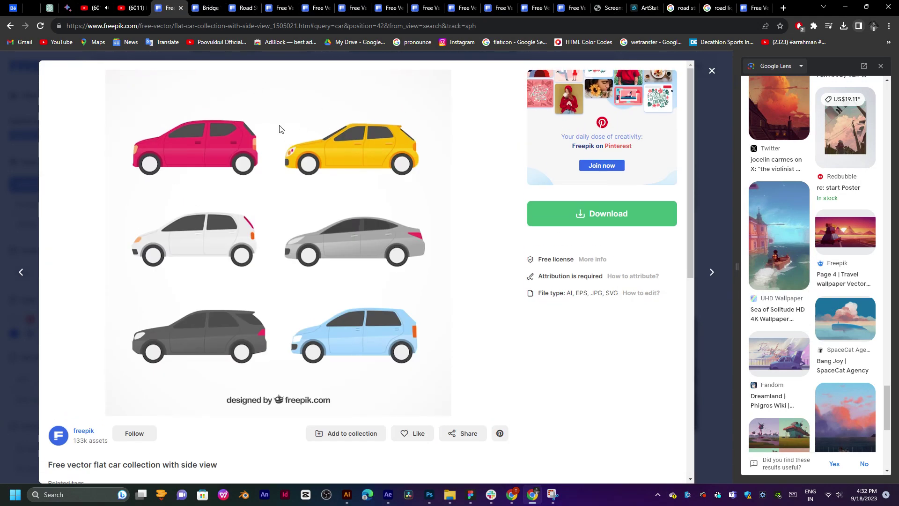
{"action": "left_click", "coordinate": [712, 71]}
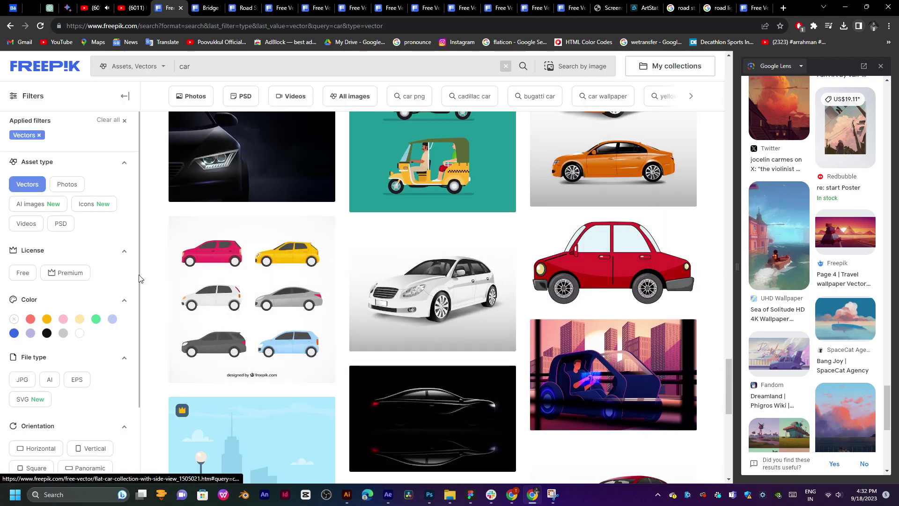
{"action": "left_click", "coordinate": [46, 319]}
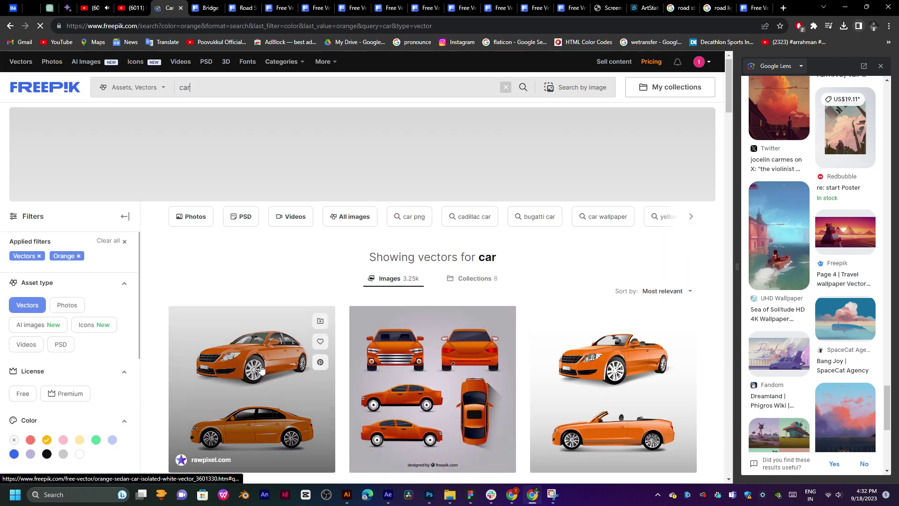
- Scroll through the orange-filtered car vector results
{"action": "scroll", "coordinate": [260, 371], "scroll_direction": "down", "scroll_amount": 5}
{"action": "scroll", "coordinate": [262, 370], "scroll_direction": "down", "scroll_amount": 2}
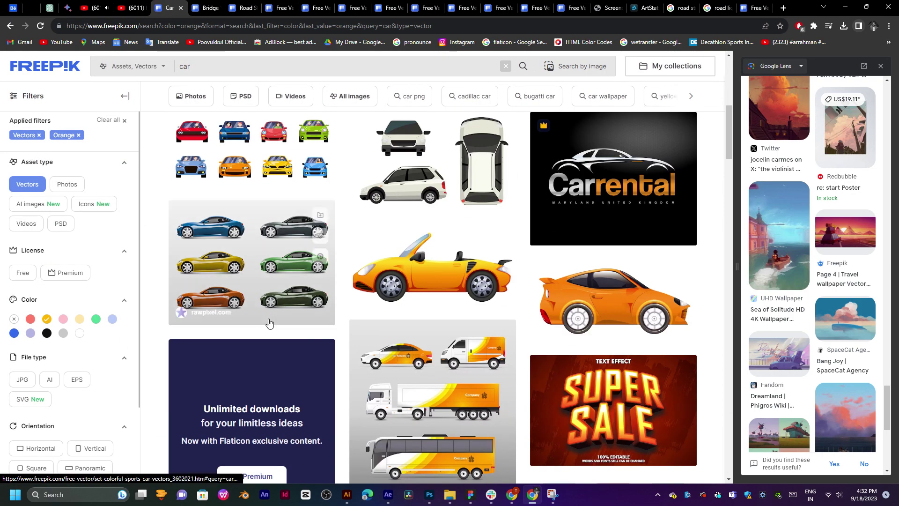
{"action": "mouse_move", "coordinate": [432, 400]}
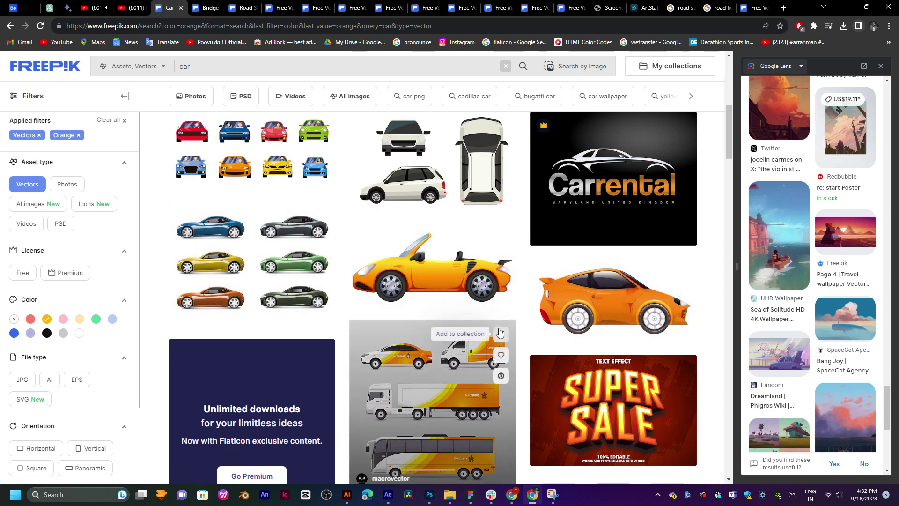
{"action": "scroll", "coordinate": [524, 335], "scroll_direction": "down", "scroll_amount": 5}
{"action": "scroll", "coordinate": [500, 332], "scroll_direction": "down", "scroll_amount": 5}
{"action": "scroll", "coordinate": [500, 332], "scroll_direction": "down", "scroll_amount": 5}
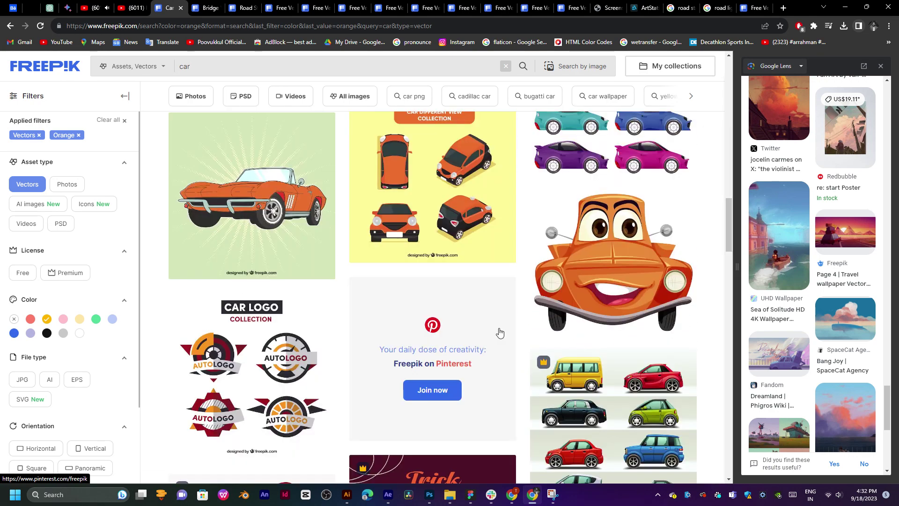
{"action": "scroll", "coordinate": [500, 332], "scroll_direction": "up", "scroll_amount": 5}
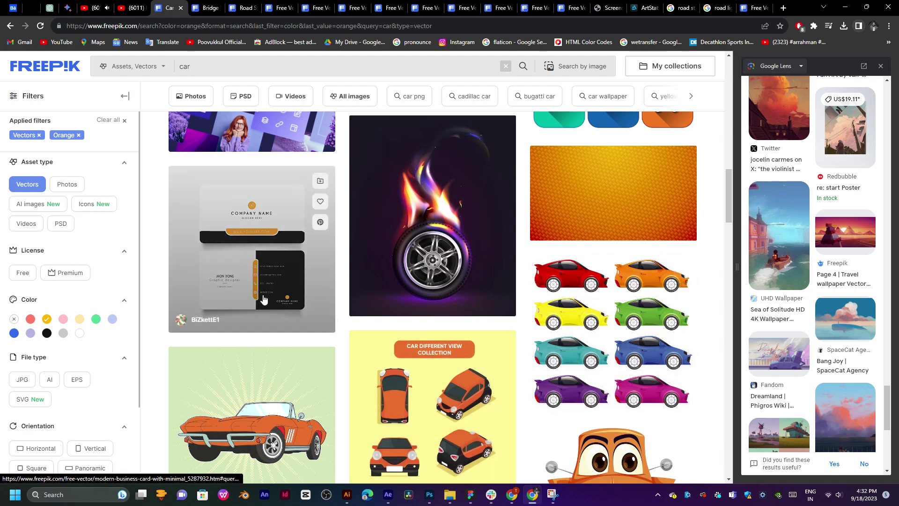
{"action": "scroll", "coordinate": [264, 298], "scroll_direction": "down", "scroll_amount": 5}
{"action": "scroll", "coordinate": [267, 295], "scroll_direction": "down", "scroll_amount": 3}
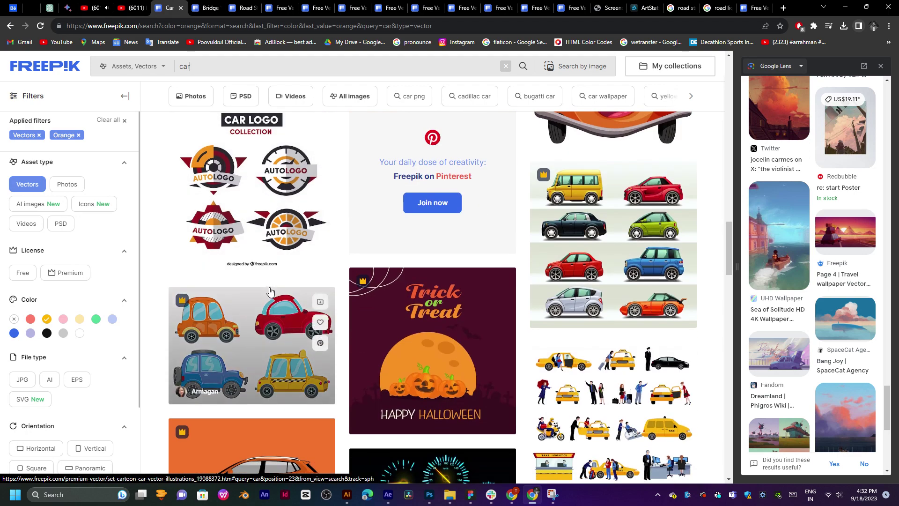
{"action": "scroll", "coordinate": [270, 291], "scroll_direction": "down", "scroll_amount": 5}
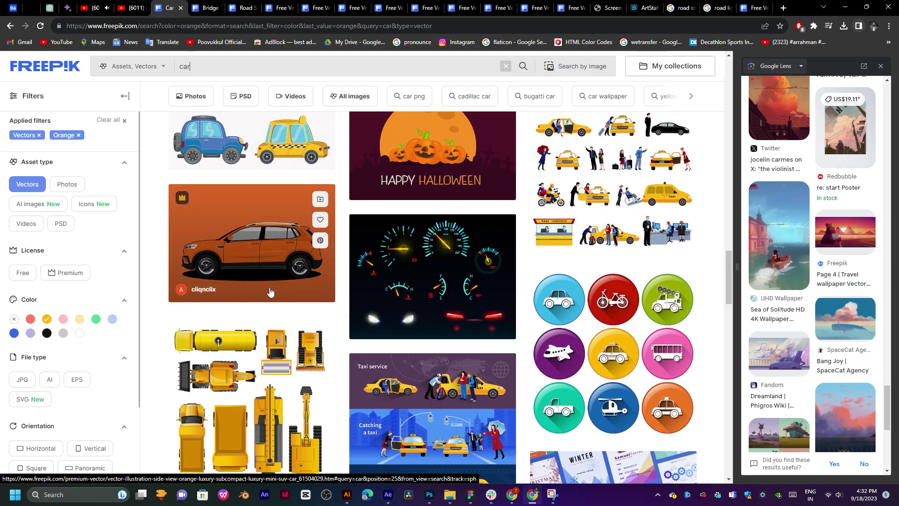
{"action": "scroll", "coordinate": [270, 291], "scroll_direction": "down", "scroll_amount": 6}
{"action": "scroll", "coordinate": [269, 291], "scroll_direction": "up", "scroll_amount": 3}
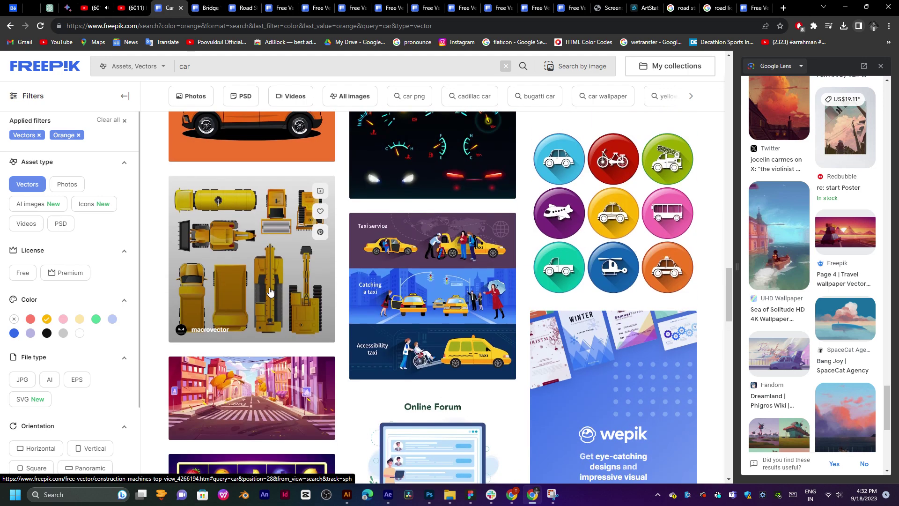
{"action": "scroll", "coordinate": [269, 292], "scroll_direction": "down", "scroll_amount": 6}
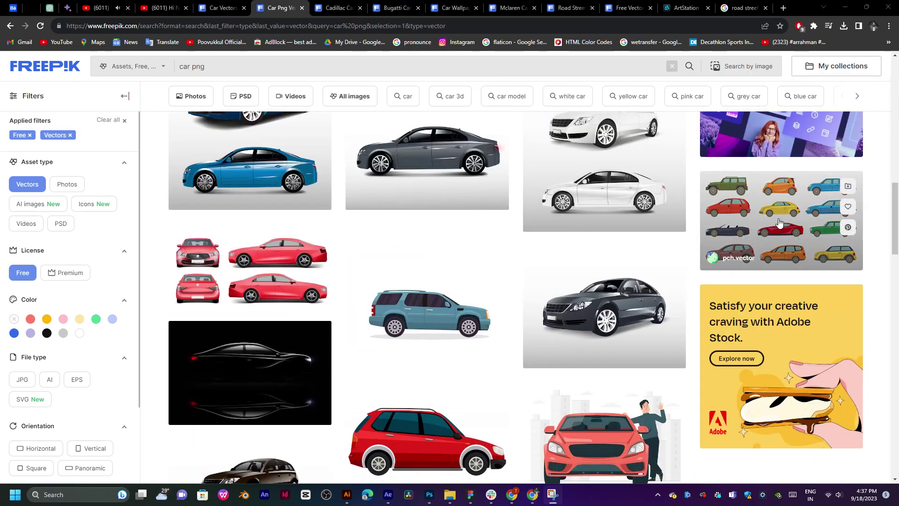
- Download the free automobile models icon collection and save the file
{"action": "left_click", "coordinate": [779, 223]}
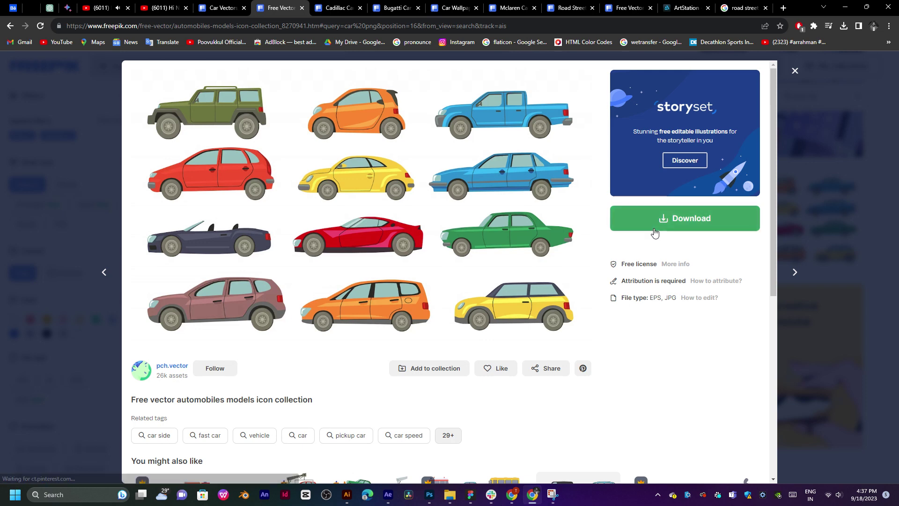
{"action": "left_click", "coordinate": [653, 231]}
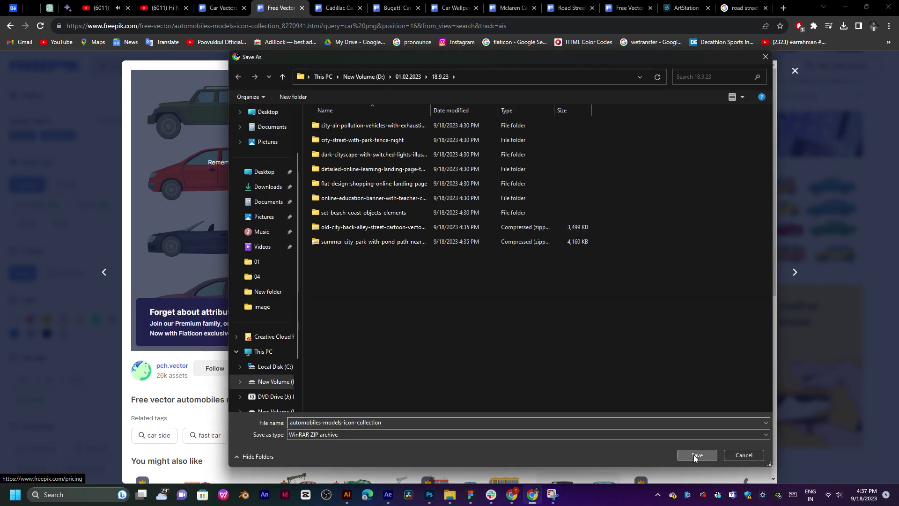
{"action": "left_click", "coordinate": [694, 454]}
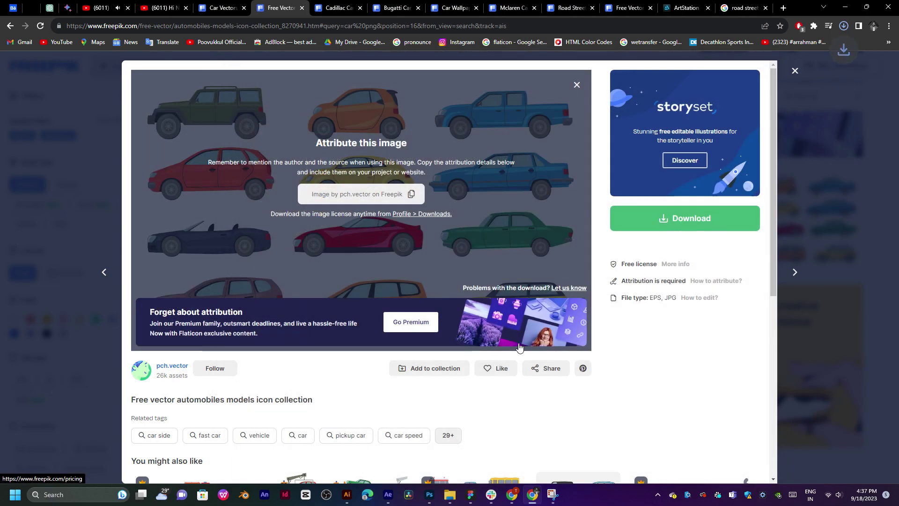
- Extract the three downloaded zips, each into its own folder, with WinRAR
{"action": "left_click", "coordinate": [814, 46]}
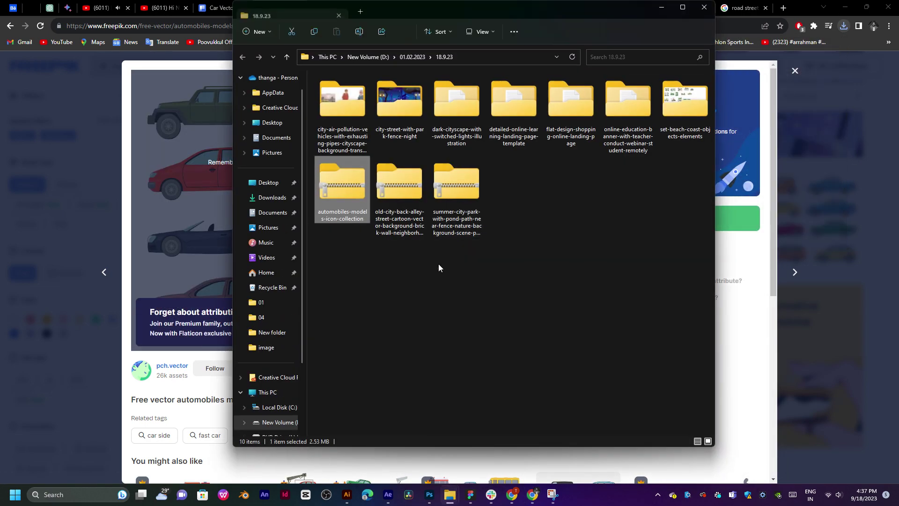
{"action": "left_click_drag", "start_coordinate": [511, 236], "coordinate": [336, 196]}
{"action": "right_click", "coordinate": [346, 179]}
{"action": "mouse_move", "coordinate": [378, 333]}
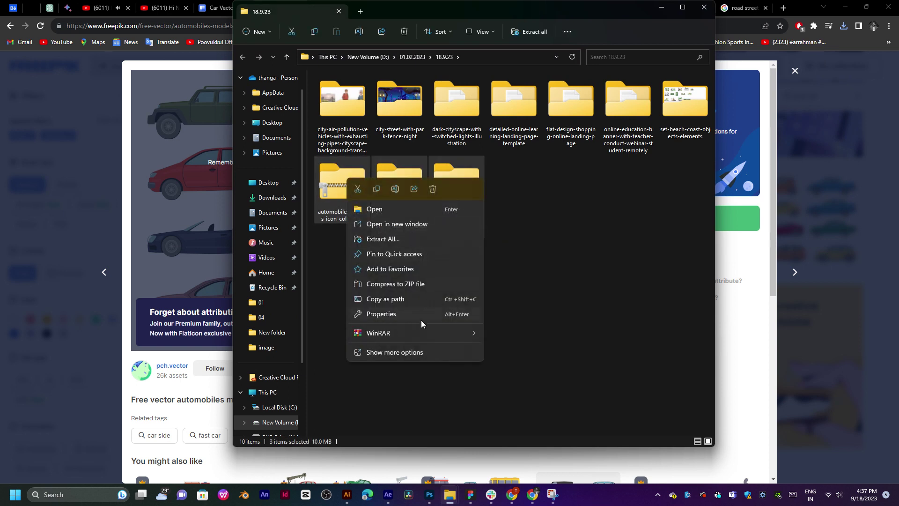
{"action": "left_click", "coordinate": [529, 441]}
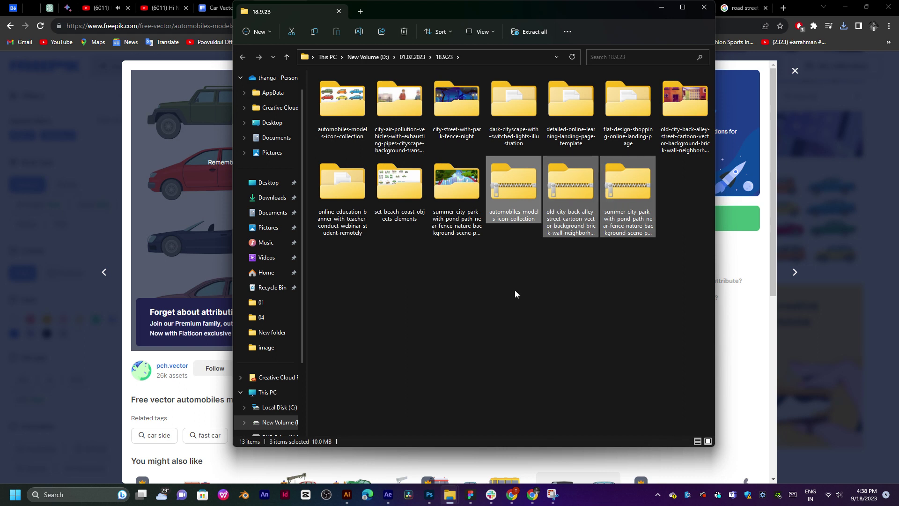
- Open the summer city park artwork, fit its artboard in view and select it
{"action": "left_click", "coordinate": [523, 272]}
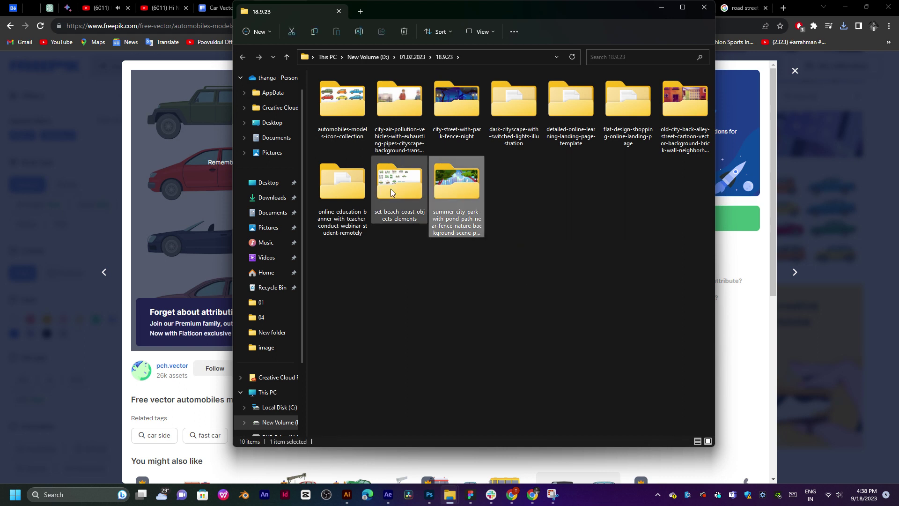
{"action": "double_click", "coordinate": [439, 187]}
{"action": "key", "text": "alt+Tab"}
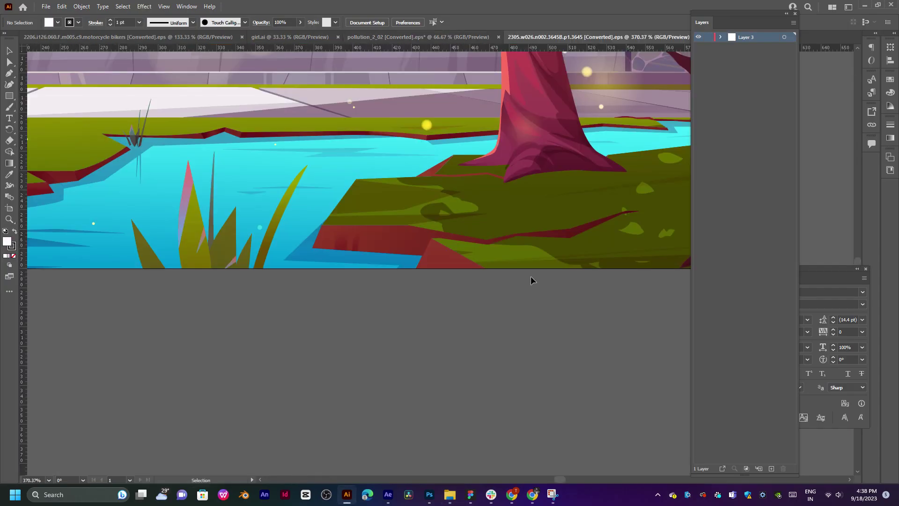
{"action": "scroll", "coordinate": [439, 258], "scroll_direction": "up", "scroll_amount": 3}
{"action": "key", "text": "ctrl+0"}
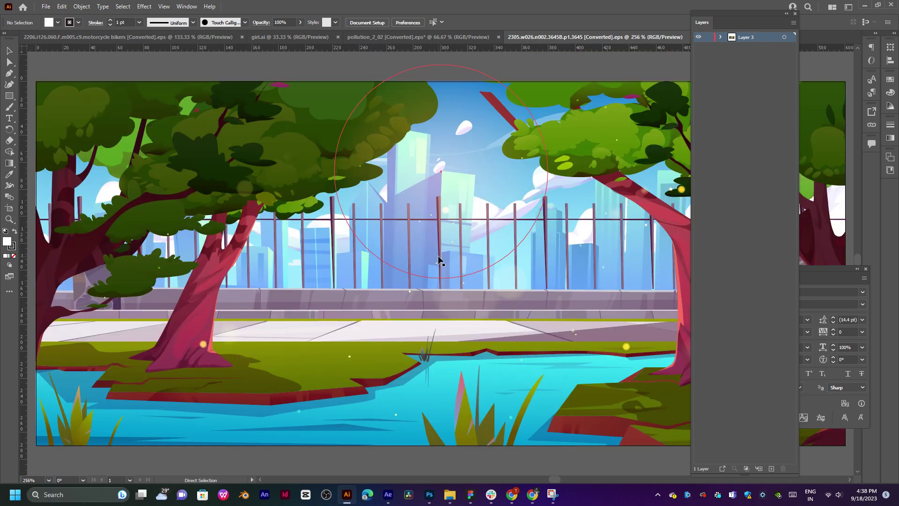
{"action": "left_click", "coordinate": [475, 258]}
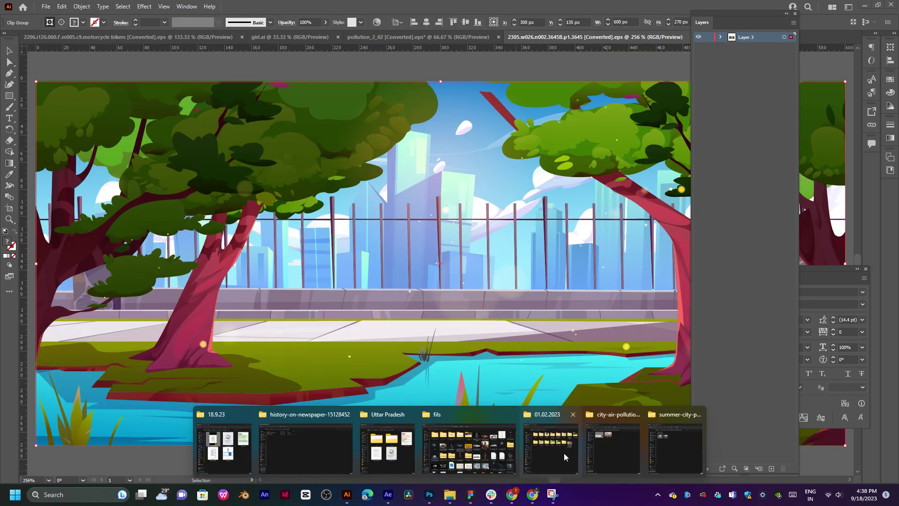
- Go up to 18.9.23 and open the beach coast objects artwork file
{"action": "left_click", "coordinate": [564, 454]}
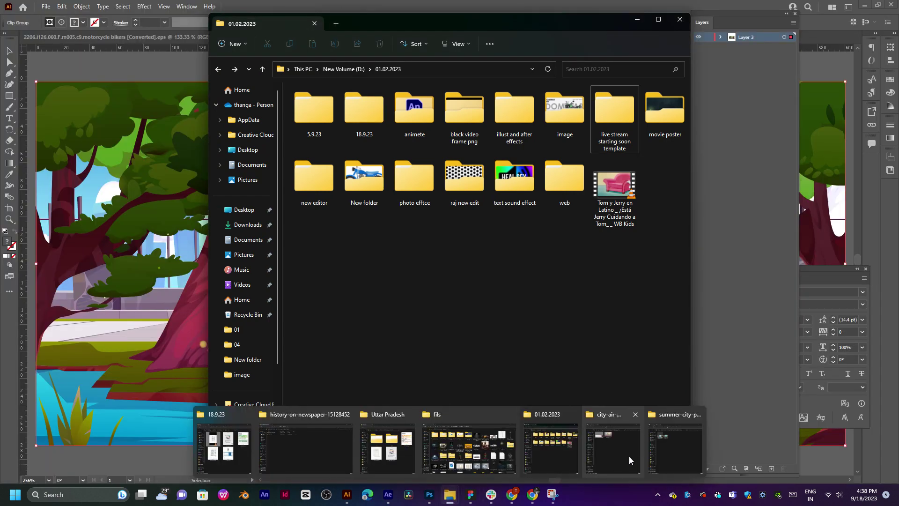
{"action": "left_click", "coordinate": [664, 451]}
{"action": "key", "text": "alt+Up"}
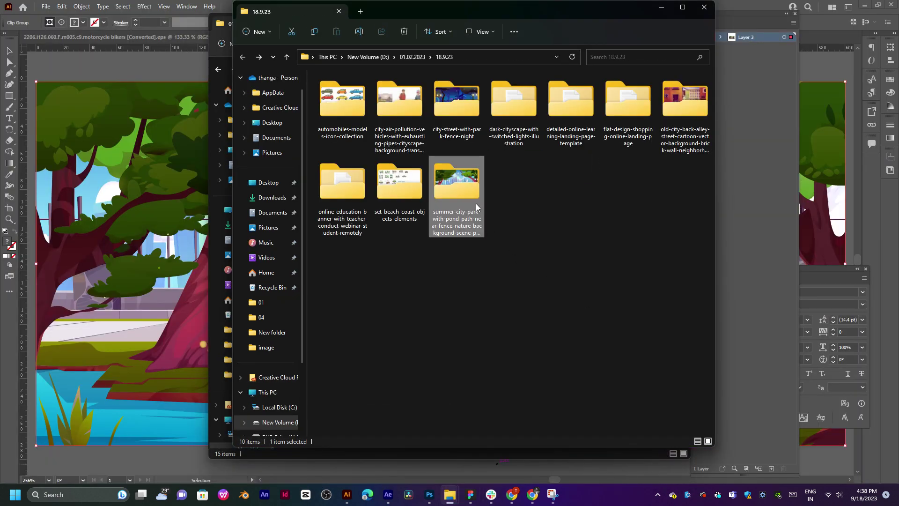
{"action": "double_click", "coordinate": [384, 181]}
{"action": "double_click", "coordinate": [346, 103]}
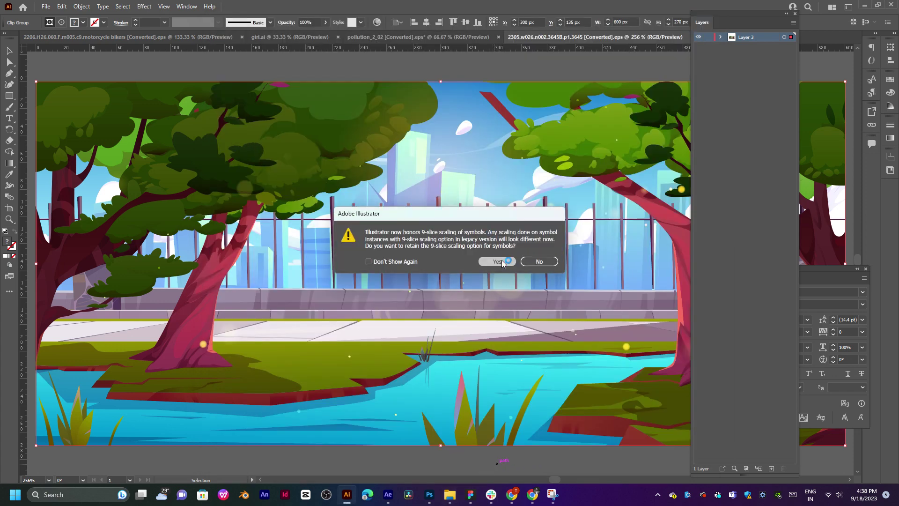
- Keep 9-slice scaling, then close the motorcycle bikers and girl.ai documents
{"action": "left_click", "coordinate": [502, 261]}
{"action": "left_click", "coordinate": [130, 41]}
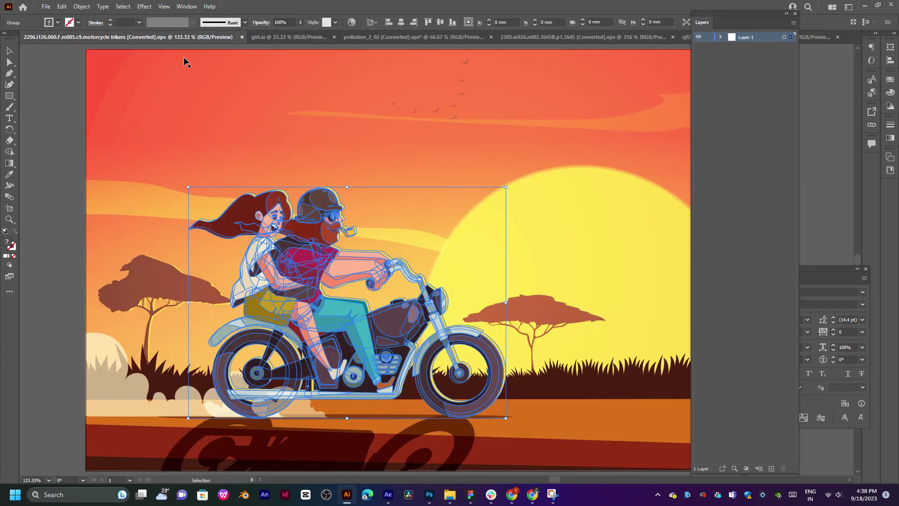
{"action": "left_click", "coordinate": [242, 36]}
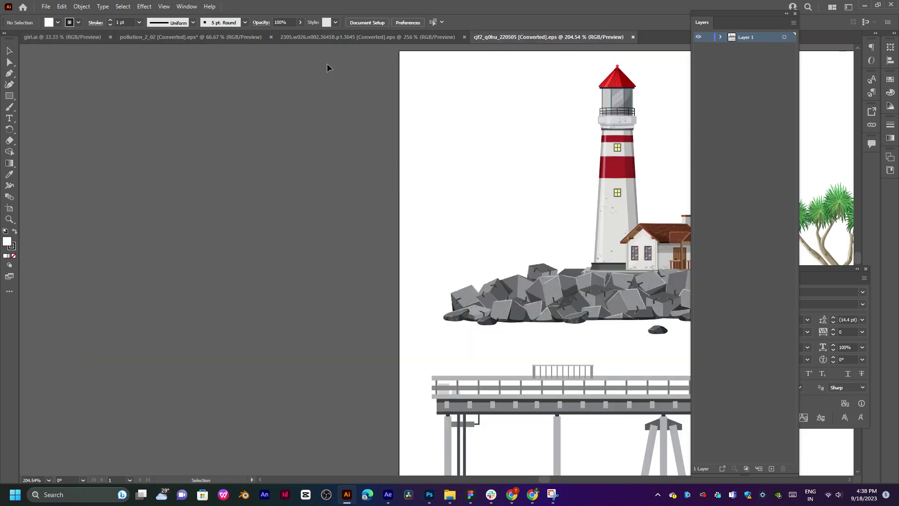
{"action": "left_click", "coordinate": [193, 35]}
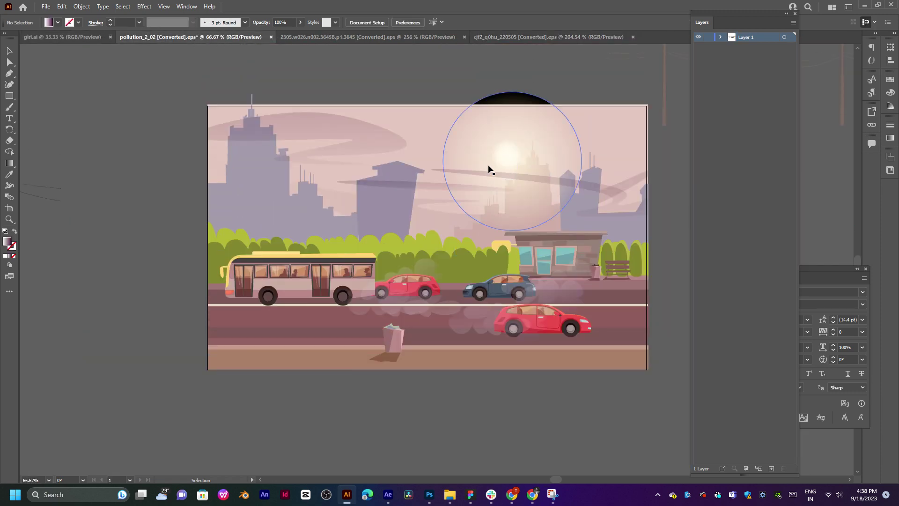
{"action": "left_click", "coordinate": [71, 35]}
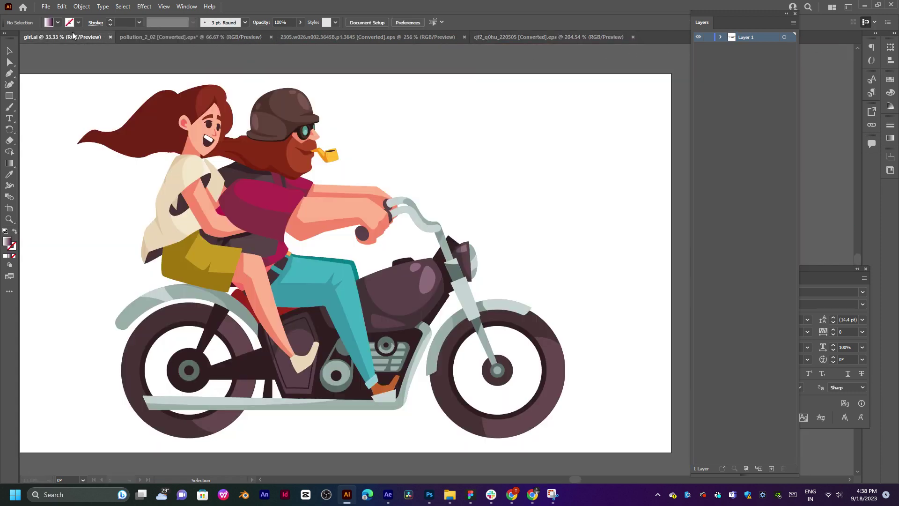
{"action": "left_click", "coordinate": [110, 37]}
- Show the lighthouse artwork document fitted to the window and select its group
{"action": "left_click", "coordinate": [220, 37]}
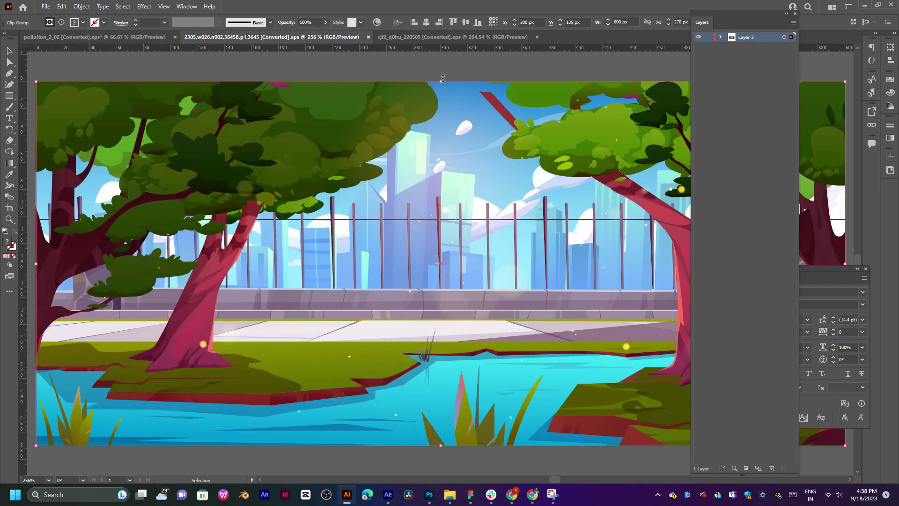
{"action": "left_click", "coordinate": [445, 37]}
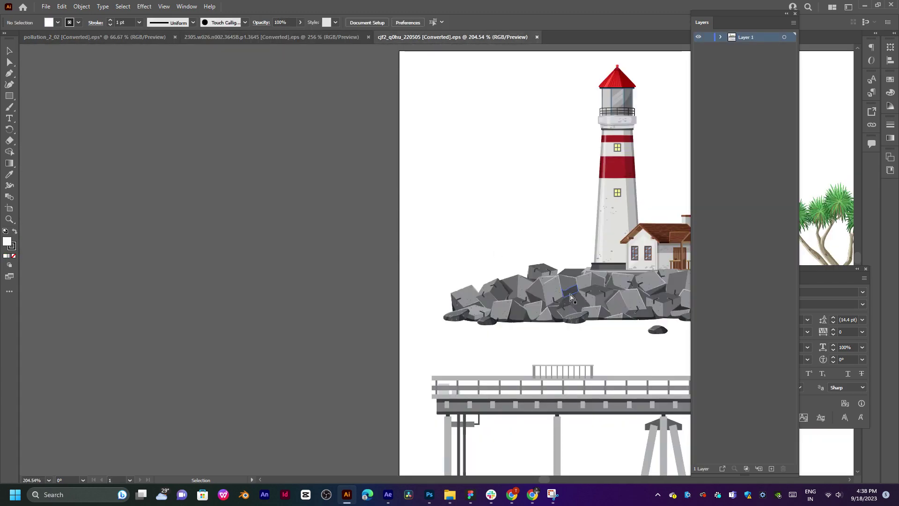
{"action": "key", "text": "ctrl+0"}
{"action": "key", "text": "v"}
{"action": "left_click", "coordinate": [468, 302]}
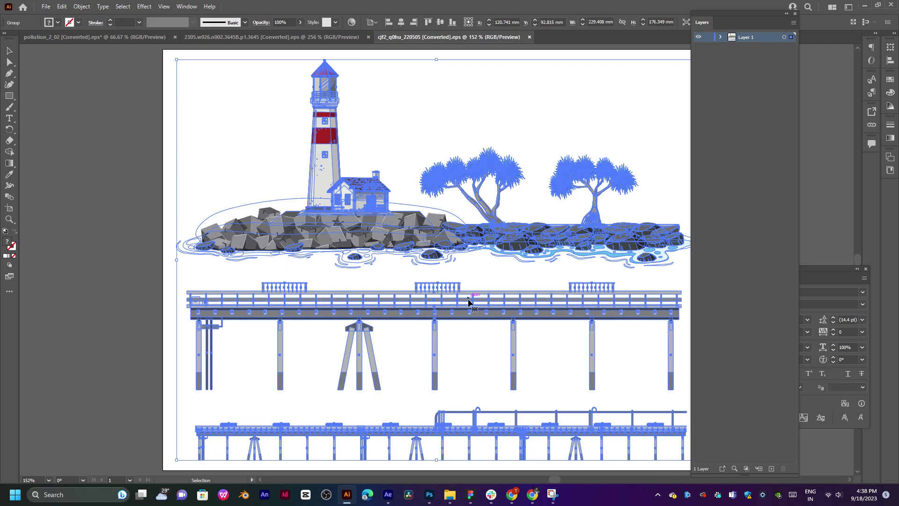
{"action": "mouse_move", "coordinate": [450, 494]}
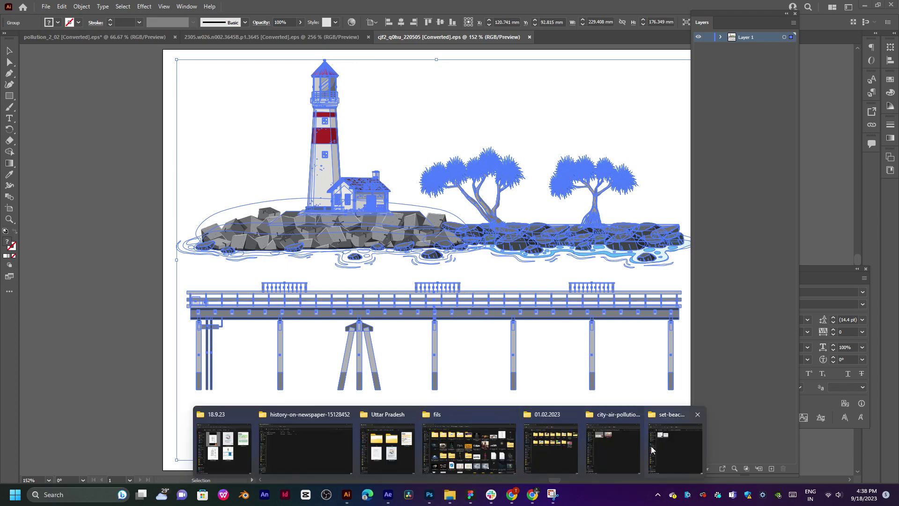
- Browse the online education banner and old city back alley folders in 18.9.23
{"action": "left_click", "coordinate": [675, 447]}
{"action": "key", "text": "alt+Up"}
{"action": "double_click", "coordinate": [344, 182]}
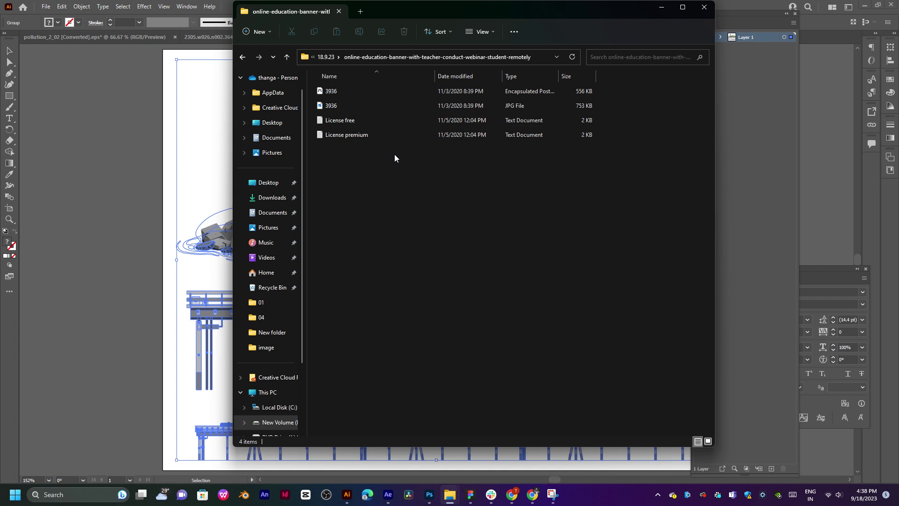
{"action": "key", "text": "ctrl+shift+2"}
{"action": "key", "text": "alt+Up"}
{"action": "double_click", "coordinate": [679, 107]}
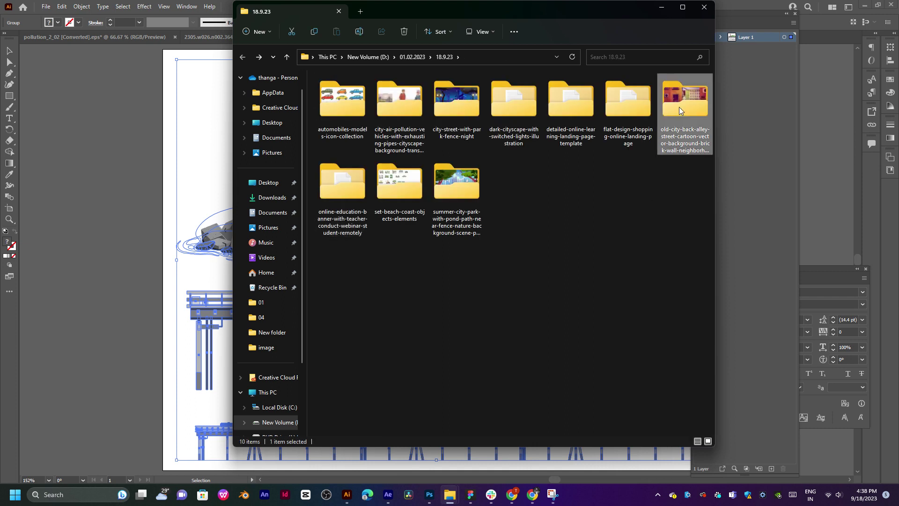
{"action": "key", "text": "alt+Up"}
- Check both landing-page folders, then open dark-cityscape-with-switched-lights-illustration as large thumbnails
{"action": "double_click", "coordinate": [642, 106]}
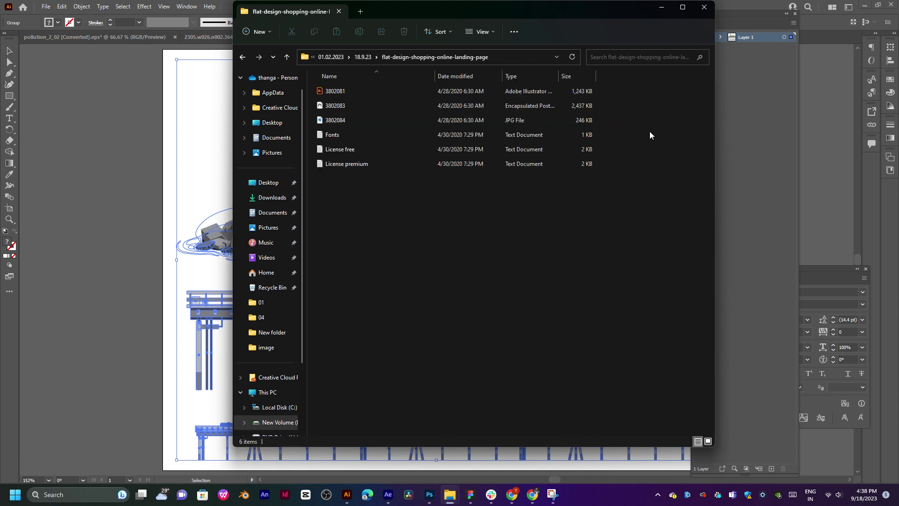
{"action": "key", "text": "ctrl+shift+2"}
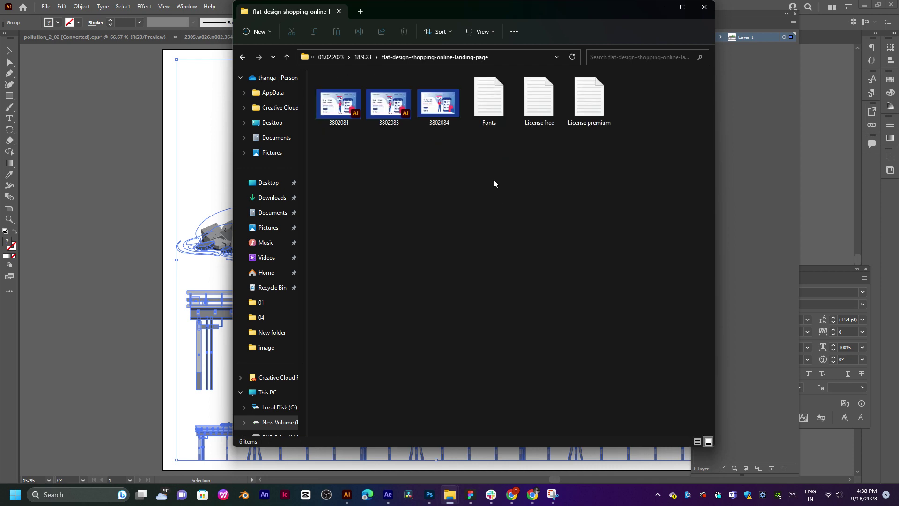
{"action": "key", "text": "alt+Up"}
{"action": "double_click", "coordinate": [582, 122]}
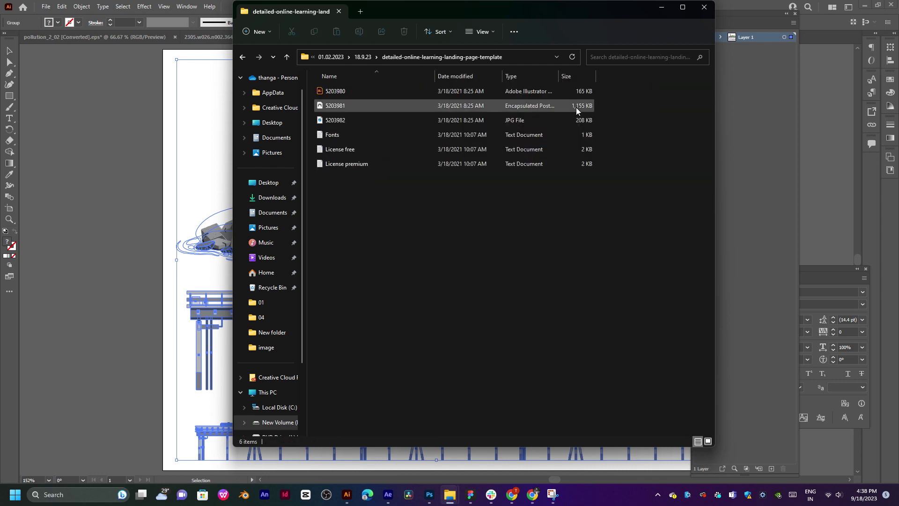
{"action": "key", "text": "ctrl+shift+2"}
{"action": "key", "text": "alt+Up"}
{"action": "double_click", "coordinate": [512, 114]}
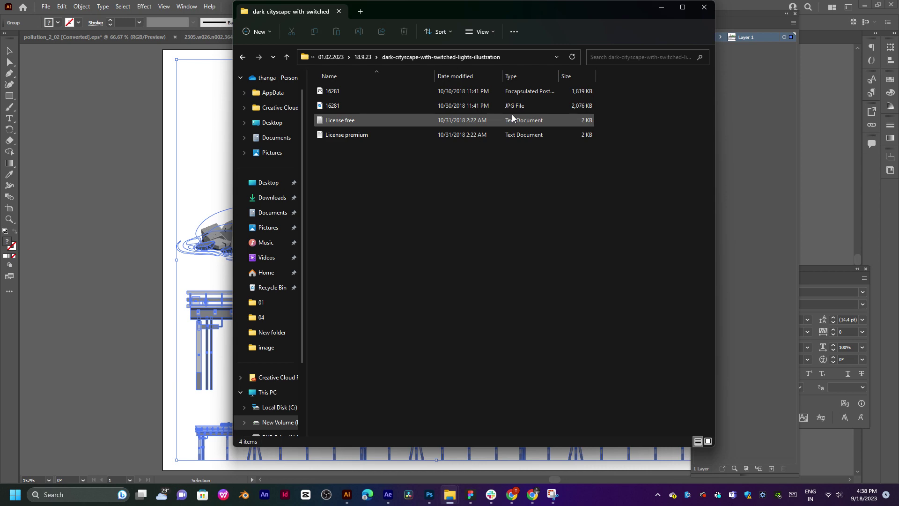
{"action": "key", "text": "ctrl+shift+2"}
{"action": "key", "text": "ctrl+shift+1"}
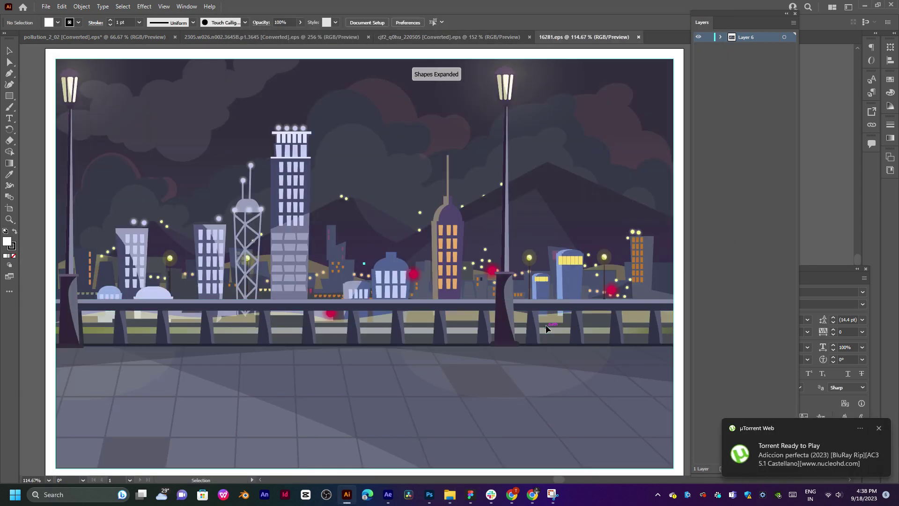
- Select the night-street clip group, zoom out, and release its clipping mask
{"action": "left_click", "coordinate": [546, 324]}
{"action": "key", "text": "ctrl+1"}
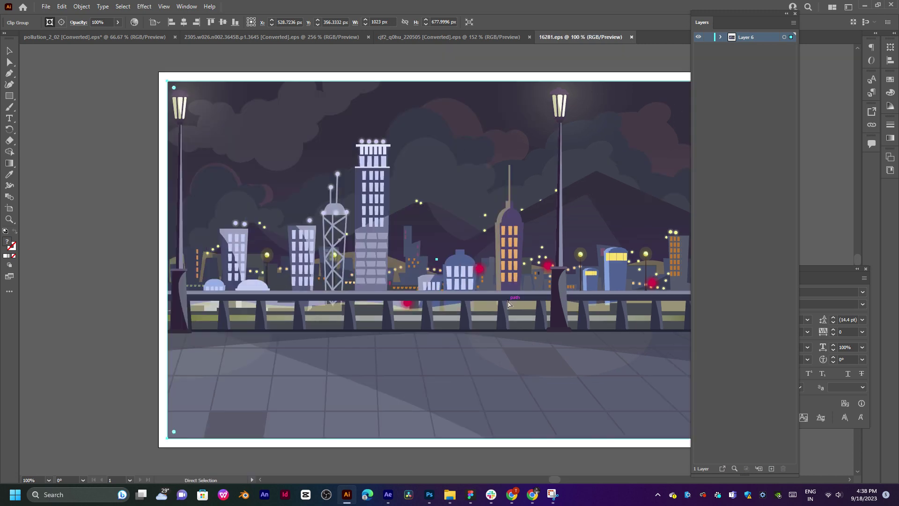
{"action": "key", "text": "ctrl+minus"}
{"action": "key", "text": "ctrl+minus"}
{"action": "left_click_drag", "start_coordinate": [441, 278], "coordinate": [299, 231]}
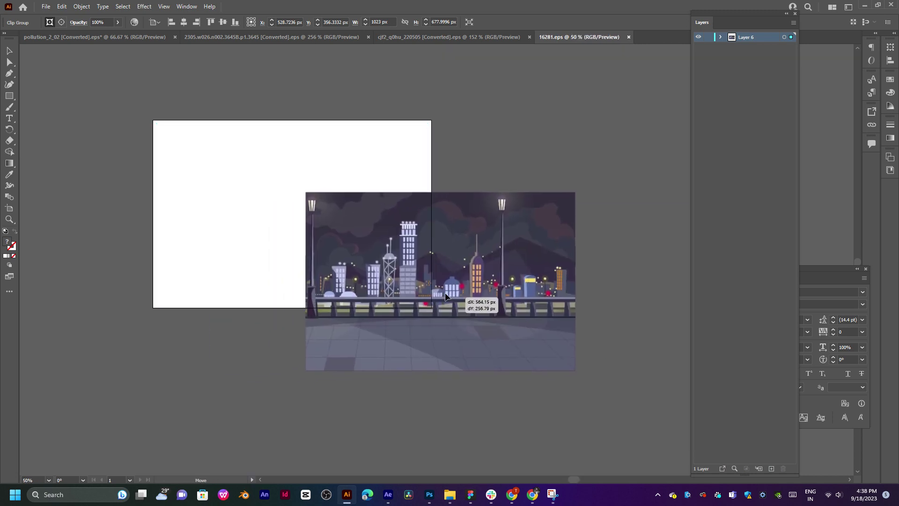
{"action": "right_click", "coordinate": [296, 233]}
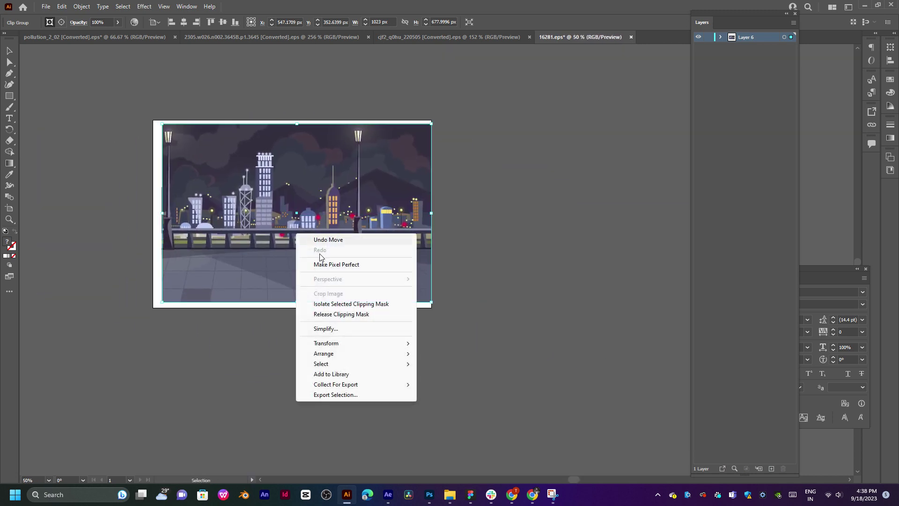
{"action": "left_click", "coordinate": [341, 314]}
{"action": "left_click", "coordinate": [543, 243]}
{"action": "left_click", "coordinate": [349, 243]}
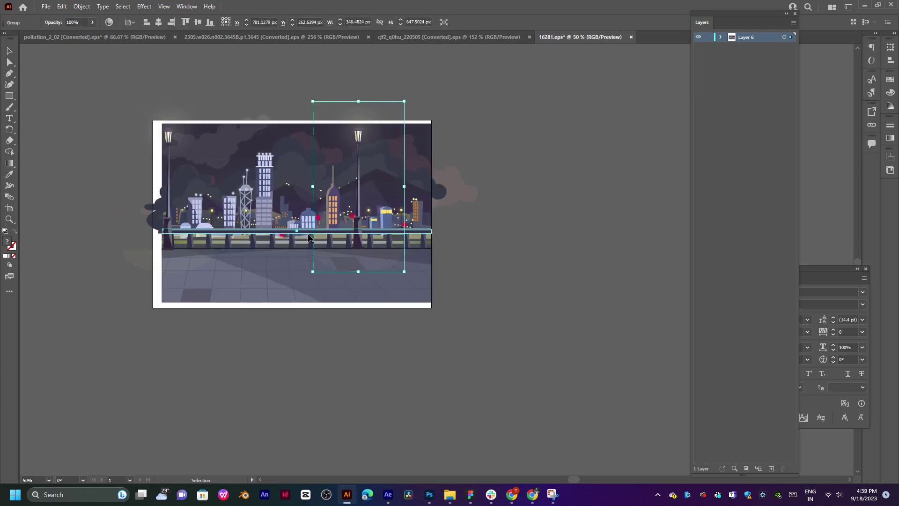
{"action": "left_click", "coordinate": [293, 241]}
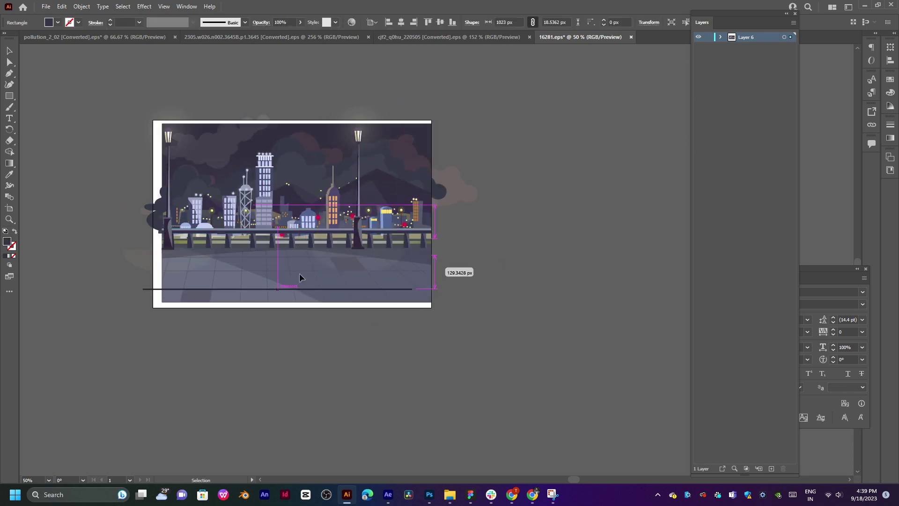
{"action": "left_click_drag", "start_coordinate": [310, 231], "coordinate": [299, 277]}
{"action": "key", "text": "a"}
{"action": "key", "text": "ctrl+z"}
{"action": "key", "text": "ctrl+a"}
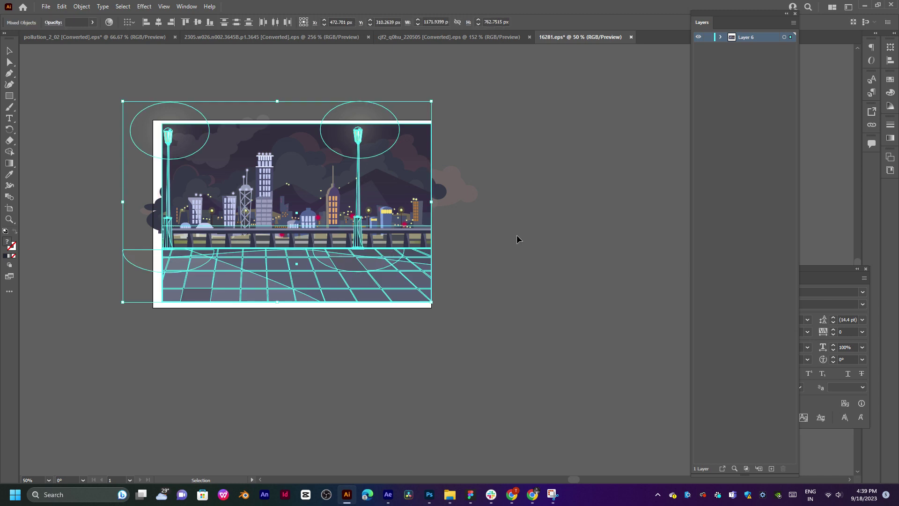
{"action": "left_click", "coordinate": [518, 237]}
{"action": "left_click_drag", "start_coordinate": [120, 257], "coordinate": [459, 243]}
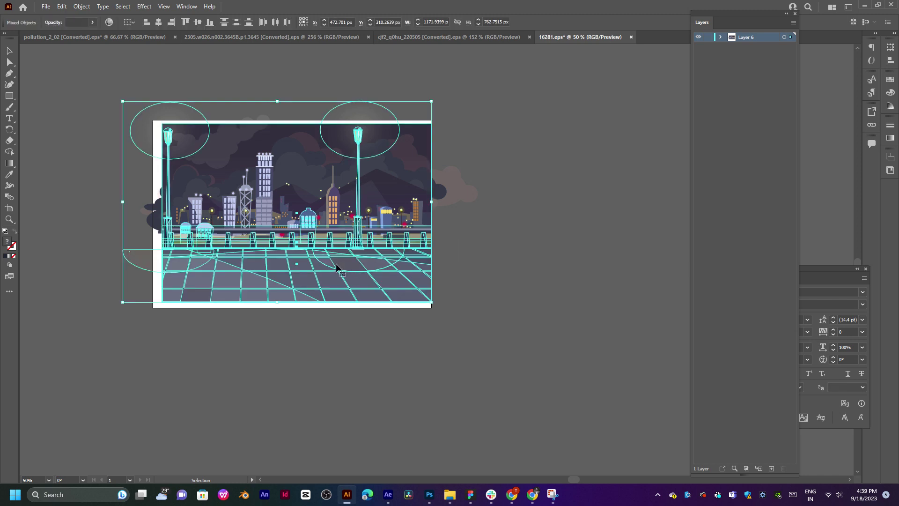
{"action": "left_click_drag", "start_coordinate": [361, 279], "coordinate": [555, 362]}
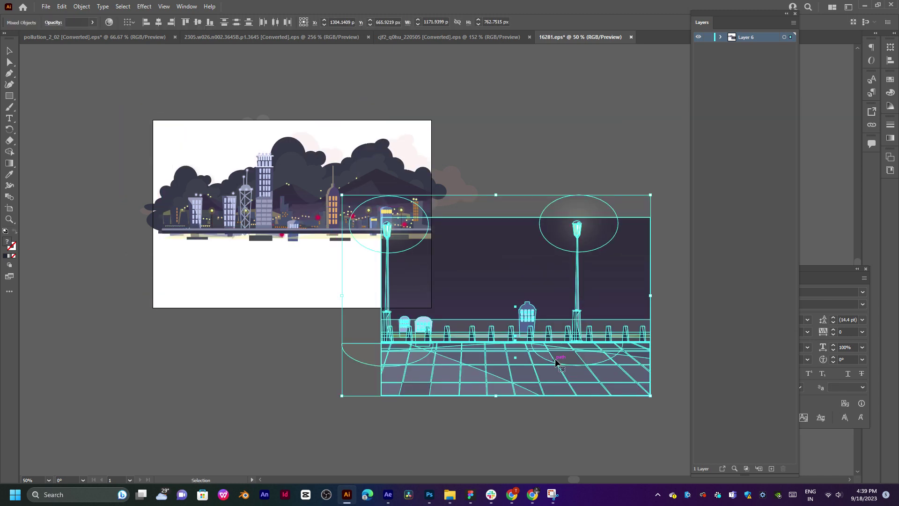
{"action": "key", "text": "ctrl+z"}
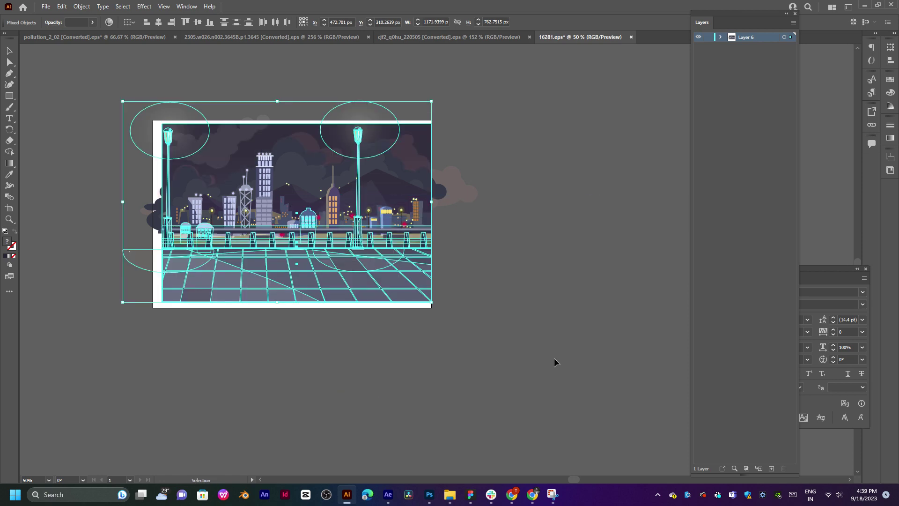
{"action": "left_click_drag", "start_coordinate": [330, 265], "coordinate": [474, 344]}
{"action": "key", "text": "ctrl+z"}
{"action": "left_click_drag", "start_coordinate": [362, 287], "coordinate": [509, 319]}
{"action": "key", "text": "ctrl+z"}
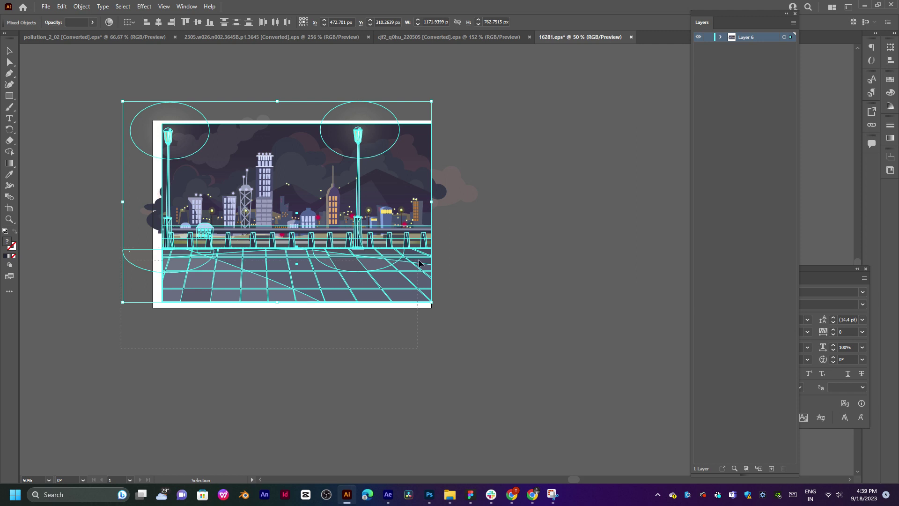
{"action": "left_click_drag", "start_coordinate": [420, 263], "coordinate": [420, 334]}
{"action": "key", "text": "ctrl+z"}
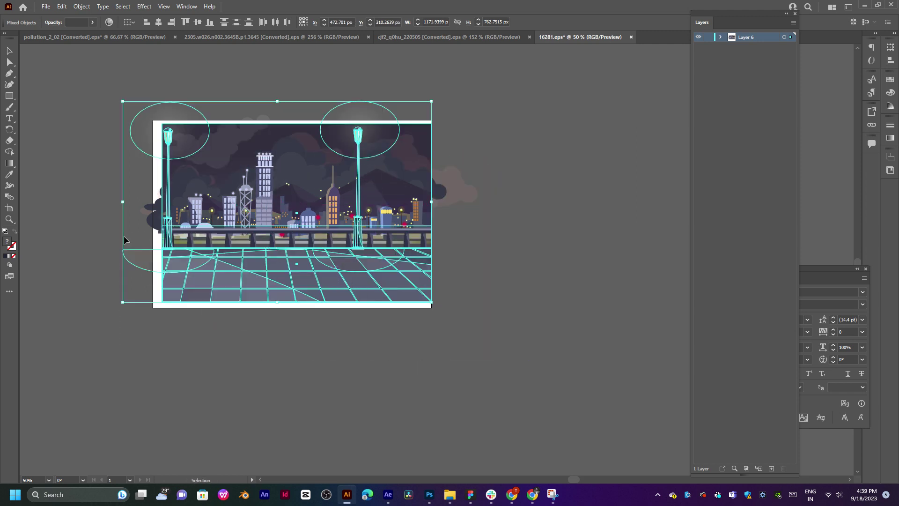
{"action": "mouse_move", "coordinate": [295, 275]}
{"action": "left_mouse_down"}
{"action": "mouse_move", "coordinate": [412, 325]}
{"action": "mouse_move", "coordinate": [337, 266]}
{"action": "mouse_move", "coordinate": [384, 298]}
{"action": "left_mouse_up"}
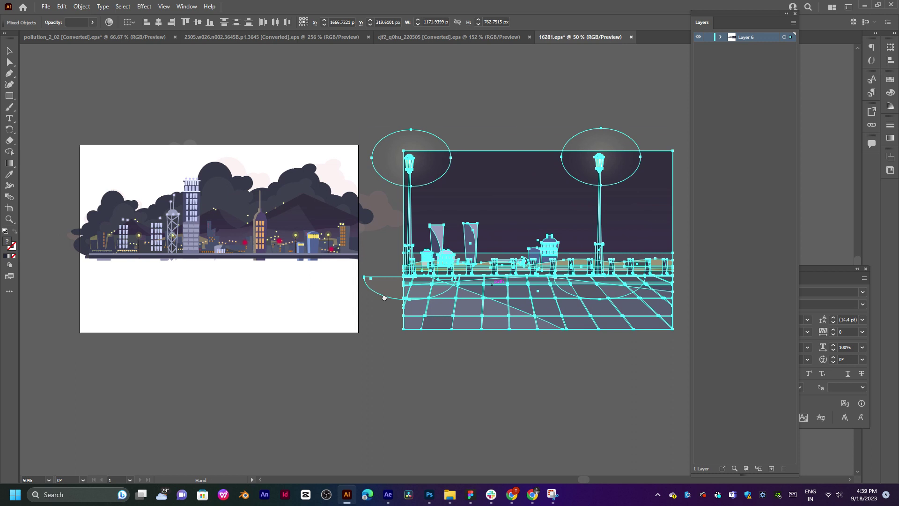
{"action": "key", "text": "ctrl+z"}
{"action": "key", "text": "ctrl+z"}
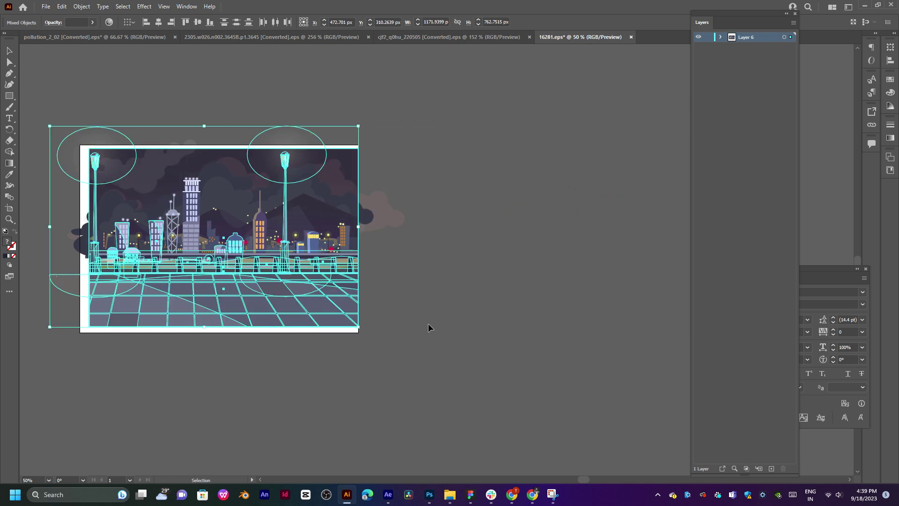
{"action": "left_click", "coordinate": [428, 326]}
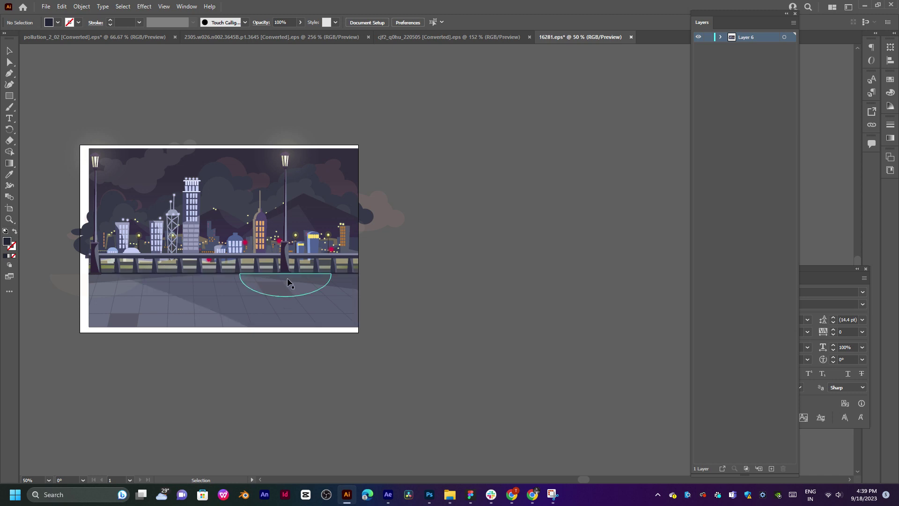
- Select both lamp posts and the railing, then expand Layer 6's object list
{"action": "left_click", "coordinate": [286, 260]}
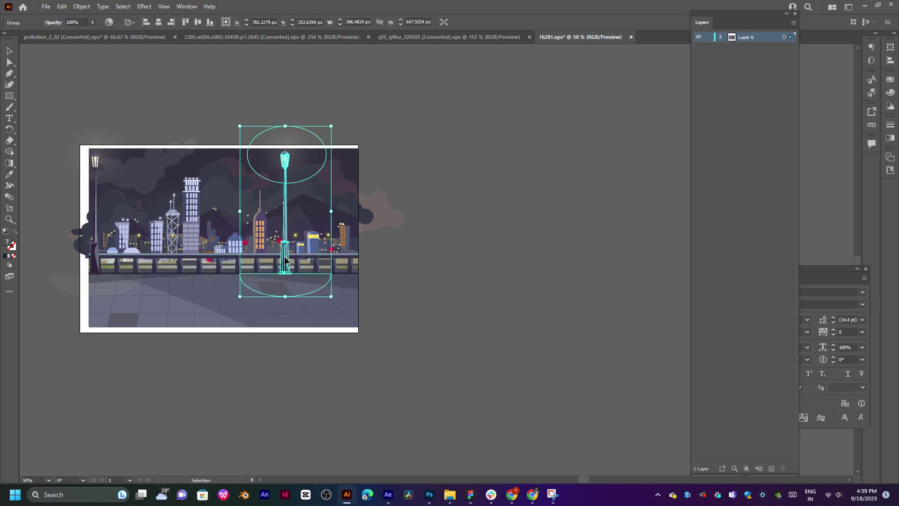
{"action": "scroll", "coordinate": [117, 152], "scroll_direction": "up", "scroll_amount": 2}
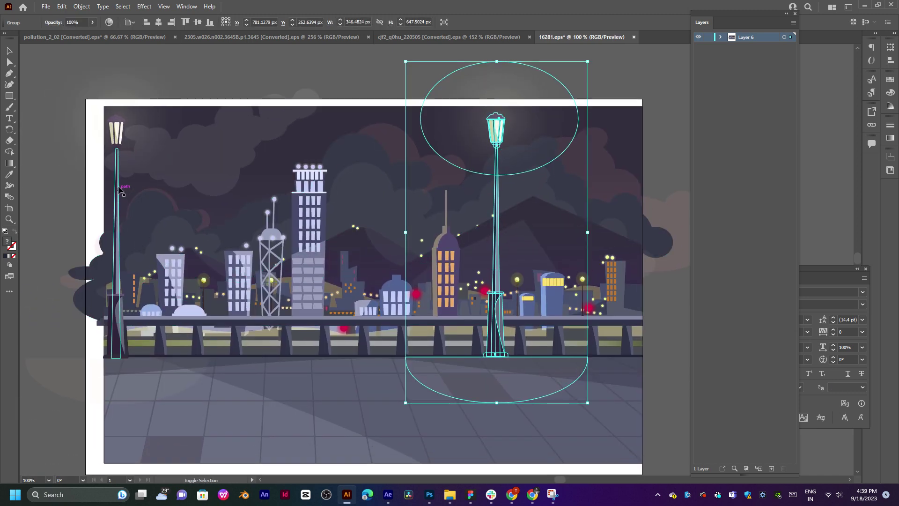
{"action": "left_click", "coordinate": [117, 152], "text": "shift"}
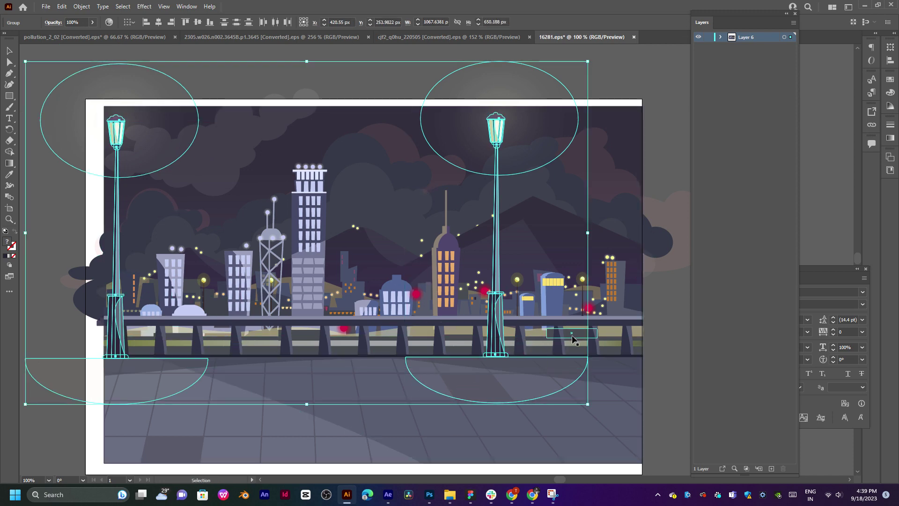
{"action": "left_click", "coordinate": [597, 324], "text": "shift"}
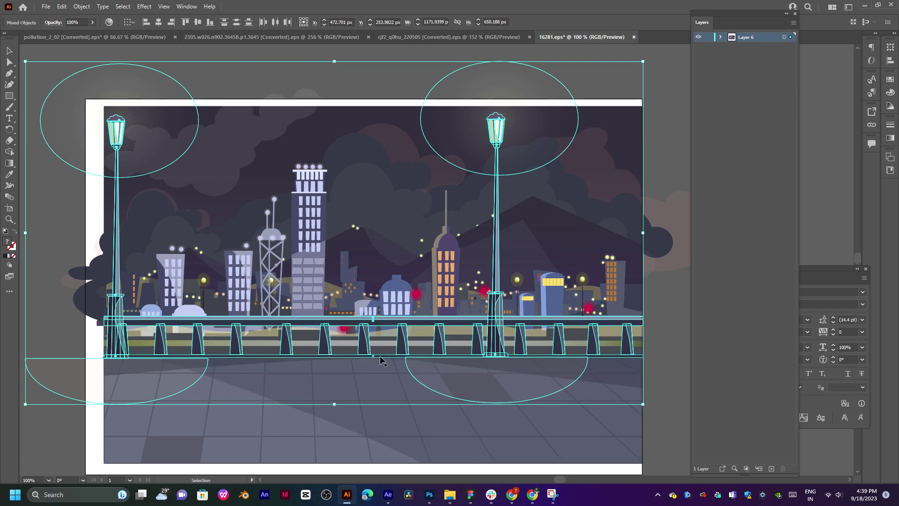
{"action": "key", "text": "a"}
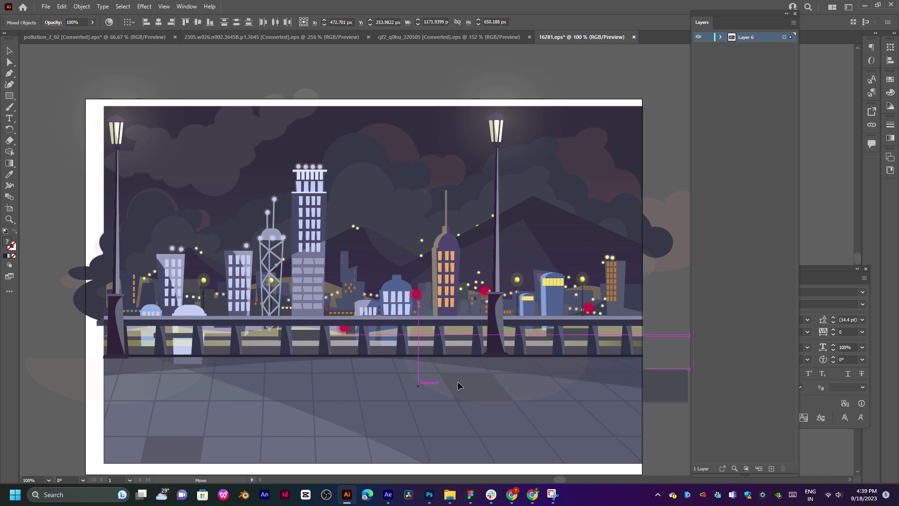
{"action": "left_click", "coordinate": [457, 381]}
{"action": "key", "text": "v"}
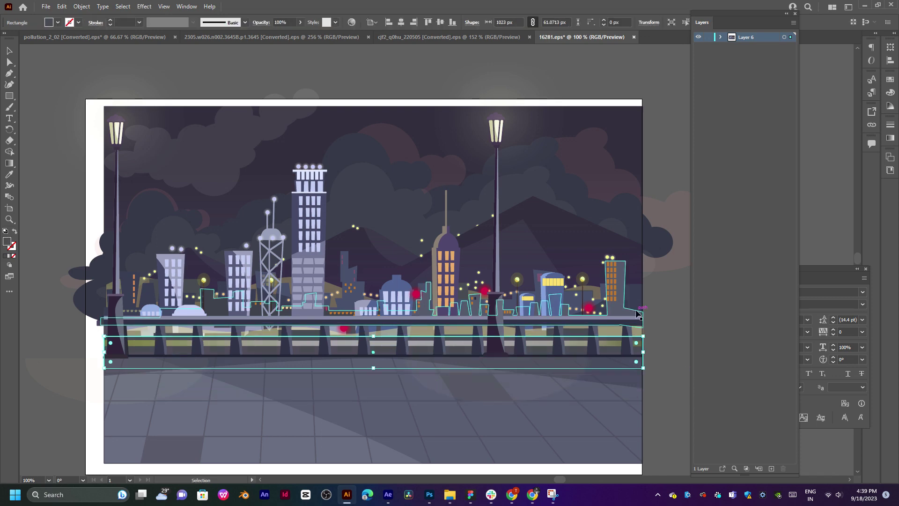
{"action": "left_click", "coordinate": [719, 38]}
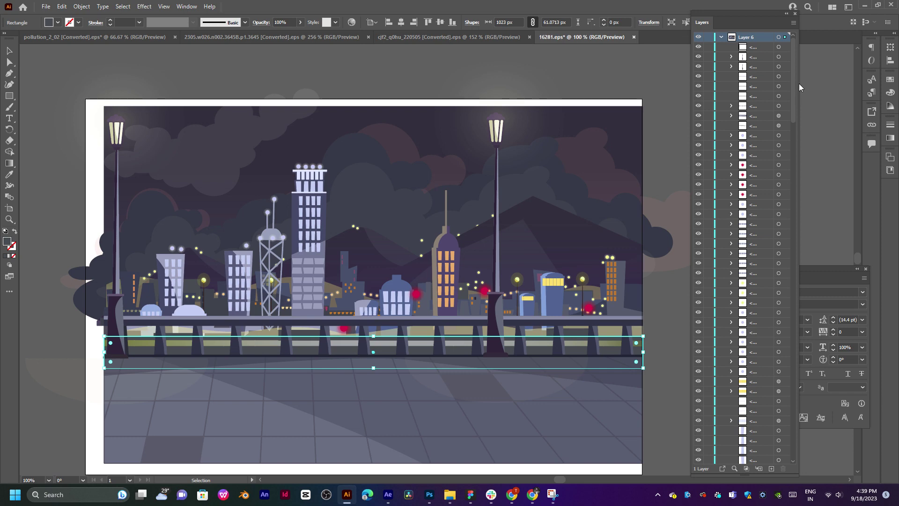
- Widen the Layers panel and group the lamp posts, pavement and street objects
{"action": "left_click_drag", "start_coordinate": [799, 83], "coordinate": [873, 83]}
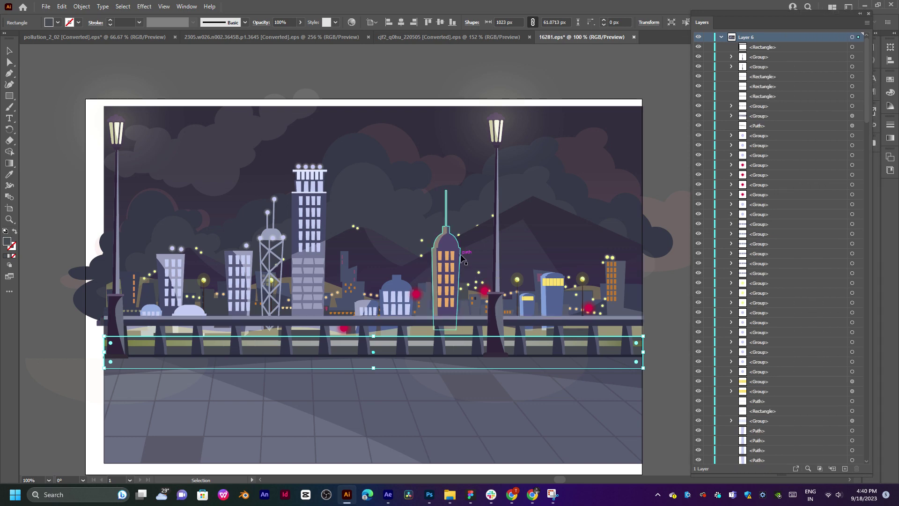
{"action": "left_click", "coordinate": [456, 228]}
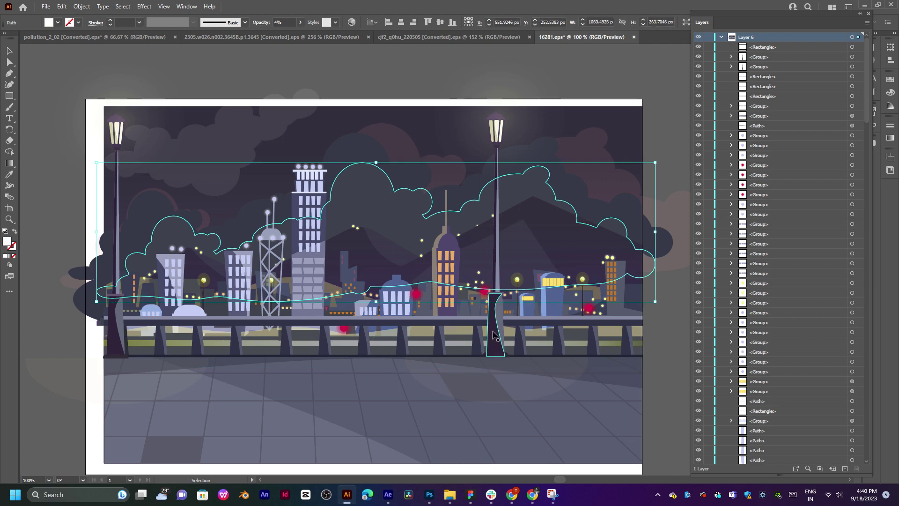
{"action": "scroll", "coordinate": [492, 335], "scroll_direction": "down", "scroll_amount": 5}
{"action": "scroll", "coordinate": [328, 337], "scroll_direction": "up", "scroll_amount": 2}
{"action": "scroll", "coordinate": [211, 360], "scroll_direction": "up", "scroll_amount": 2}
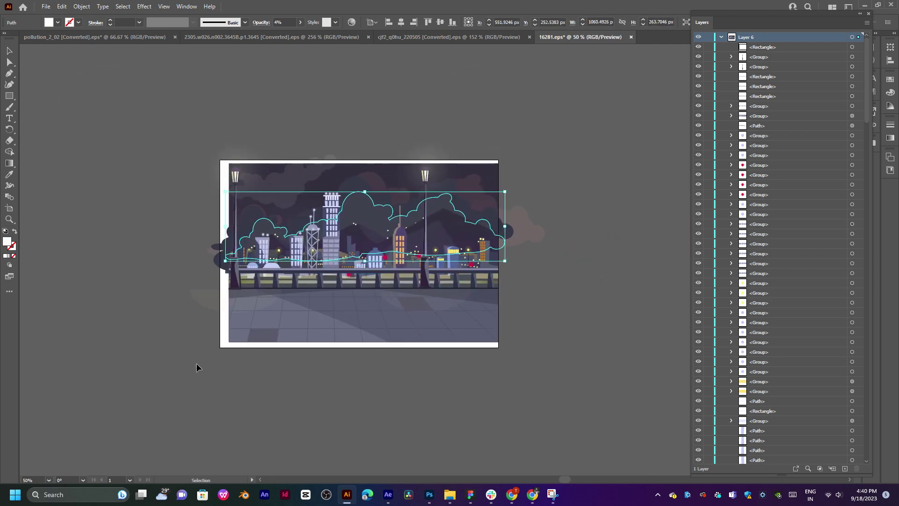
{"action": "left_click", "coordinate": [540, 265]}
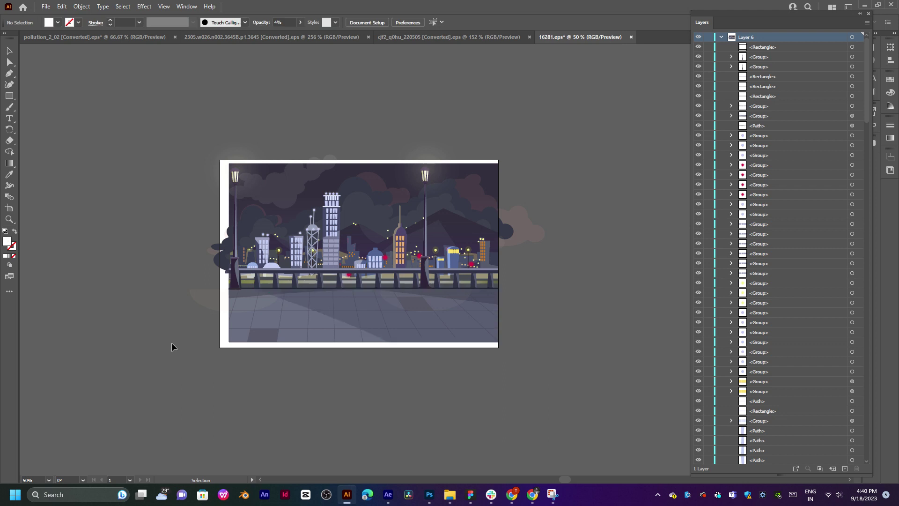
{"action": "left_click", "coordinate": [539, 280]}
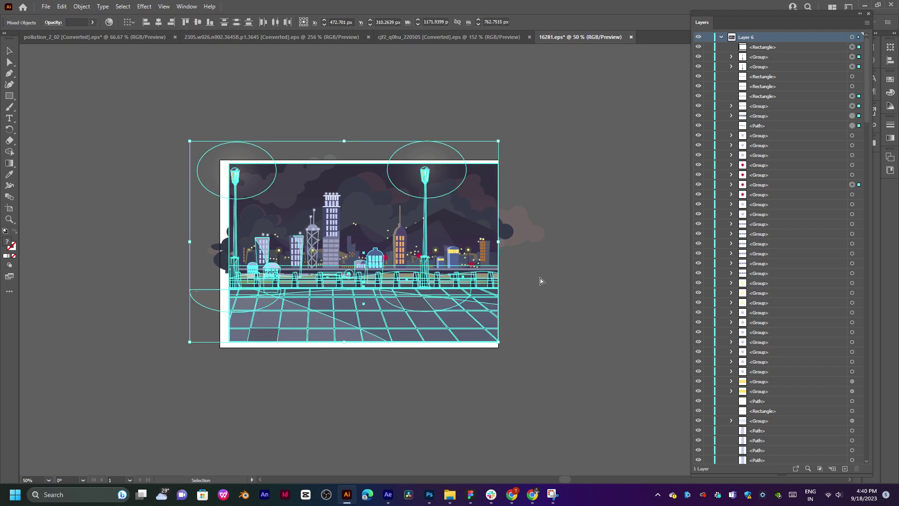
{"action": "key", "text": "ctrl+g"}
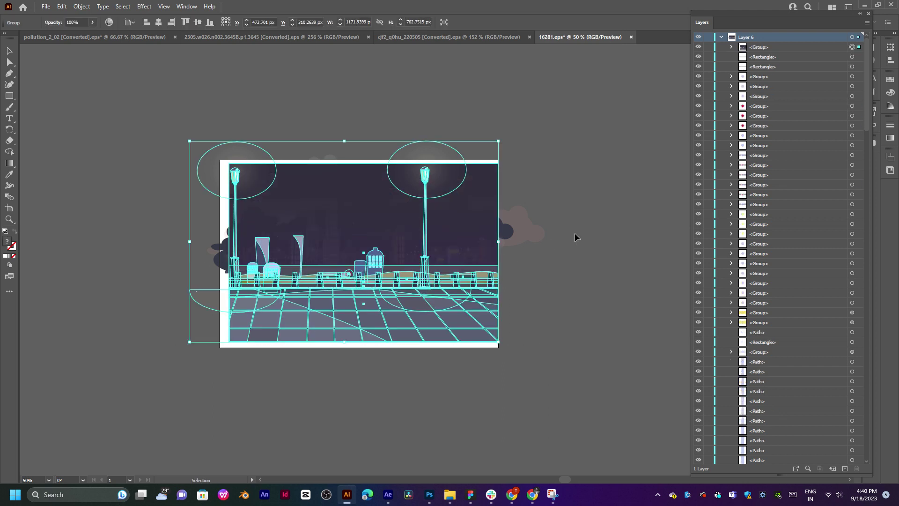
- Hide the street-scene group and group the remaining buildings and clouds
{"action": "left_click", "coordinate": [698, 48]}
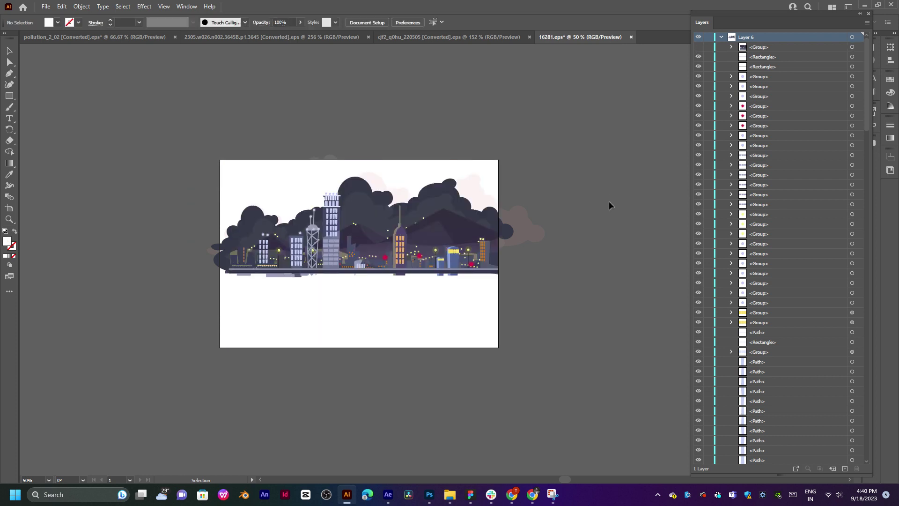
{"action": "left_click_drag", "start_coordinate": [210, 124], "coordinate": [524, 323]}
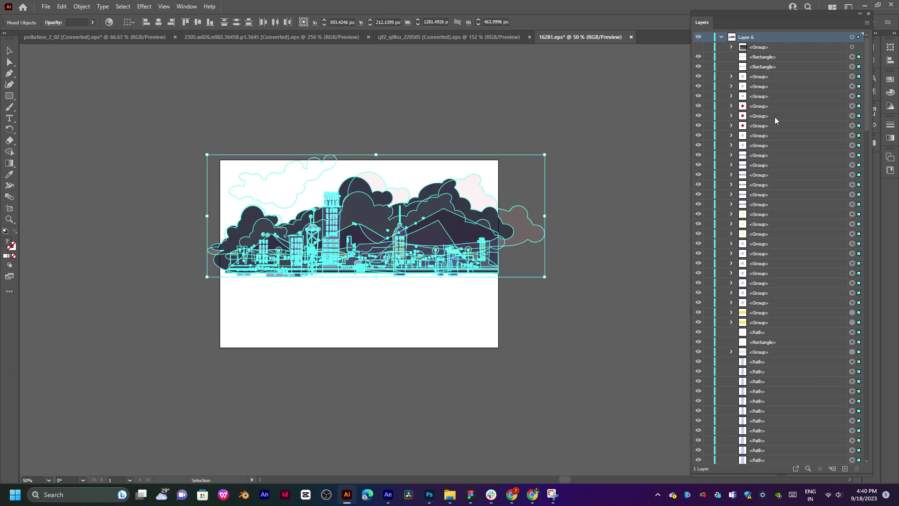
{"action": "key", "text": "ctrl+g"}
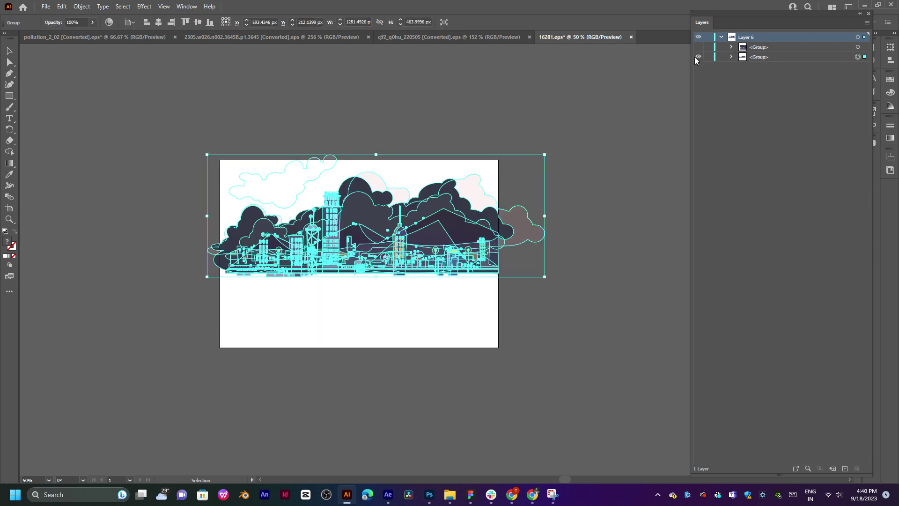
- Show the street-scene group again and undo the accidental move and grouping
{"action": "left_click", "coordinate": [698, 47]}
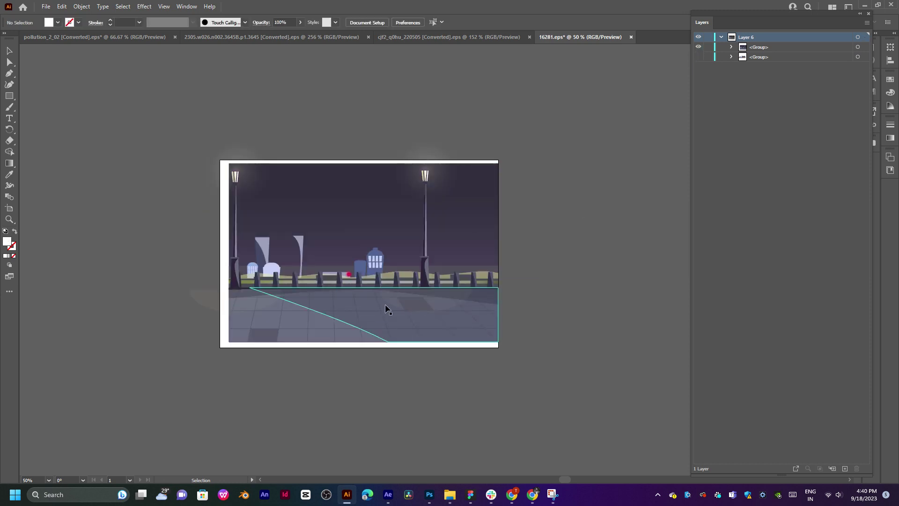
{"action": "key", "text": "ctrl+1"}
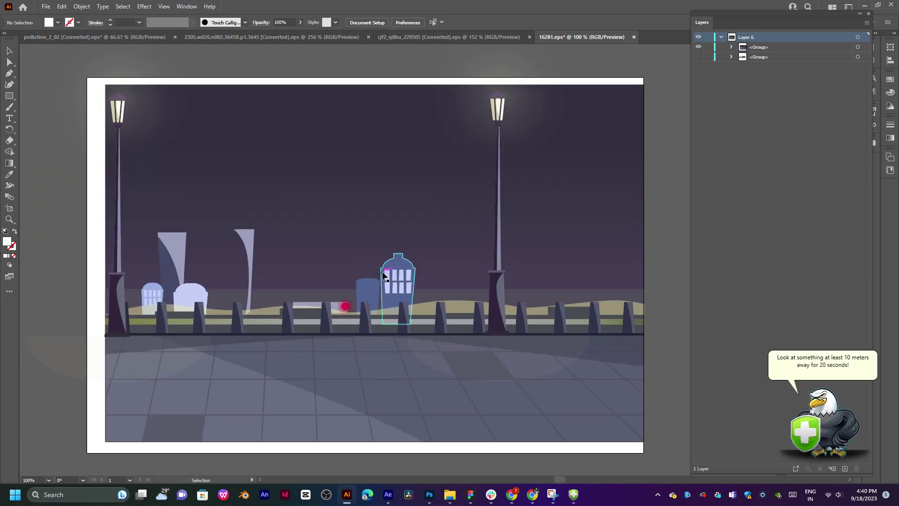
{"action": "left_click", "coordinate": [383, 274]}
{"action": "mouse_move", "coordinate": [509, 330]}
{"action": "left_mouse_down"}
{"action": "mouse_move", "coordinate": [494, 331]}
{"action": "mouse_move", "coordinate": [495, 361]}
{"action": "left_mouse_up"}
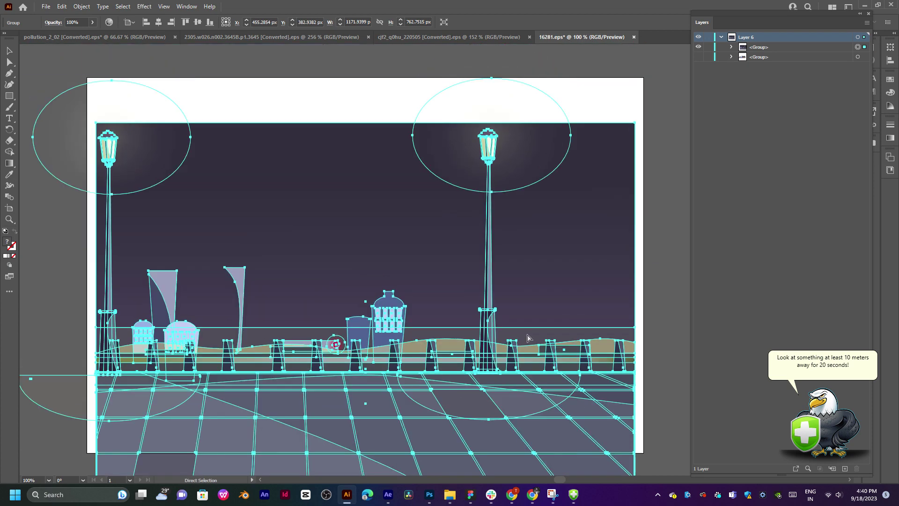
{"action": "key", "text": "ctrl+z"}
{"action": "key", "text": "ctrl+z"}
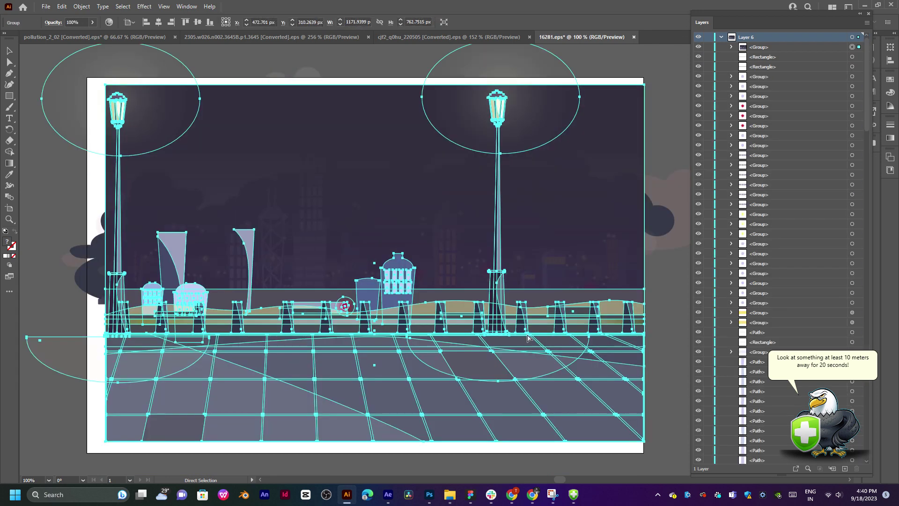
{"action": "key", "text": "ctrl+z"}
- Group the railing with the left and right lamp posts and their glows
{"action": "left_click_drag", "start_coordinate": [68, 302], "coordinate": [589, 408]}
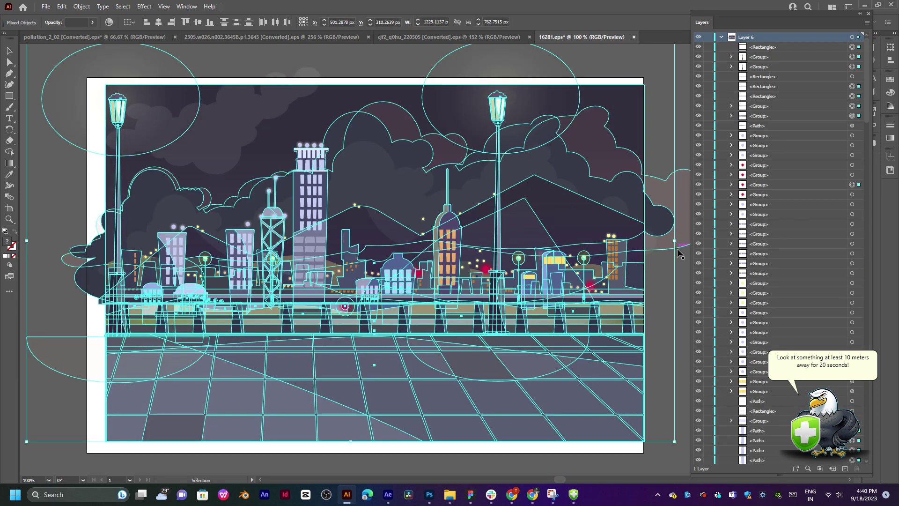
{"action": "left_click", "coordinate": [663, 301]}
{"action": "left_click", "coordinate": [554, 305]}
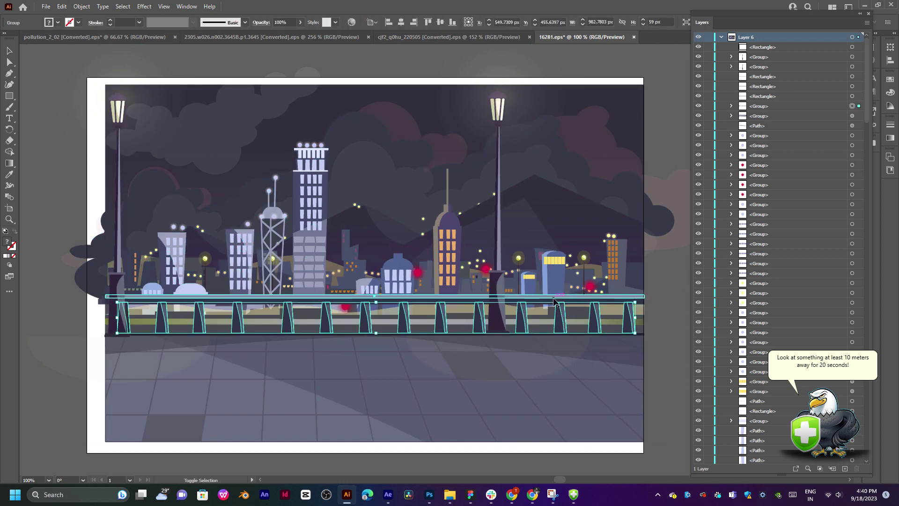
{"action": "left_click", "coordinate": [555, 300], "text": "shift"}
{"action": "left_click", "coordinate": [495, 342], "text": "shift"}
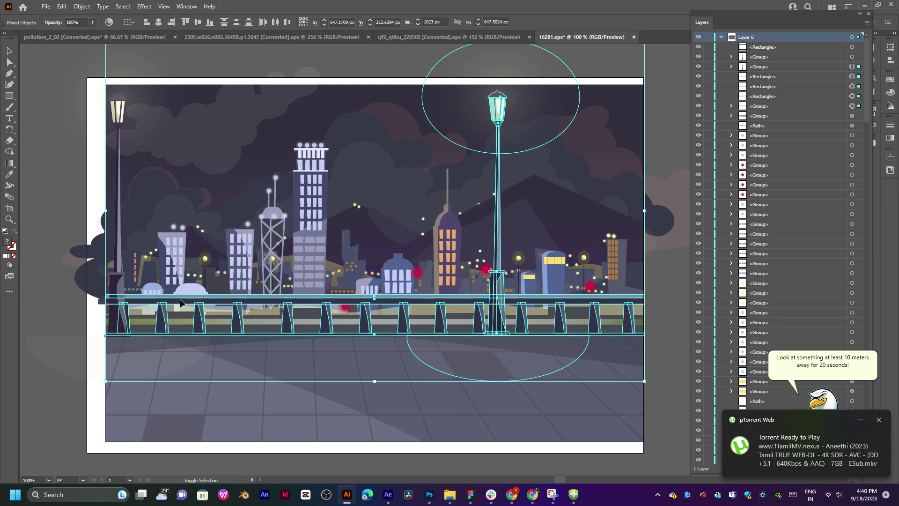
{"action": "left_click", "coordinate": [117, 305], "text": "shift"}
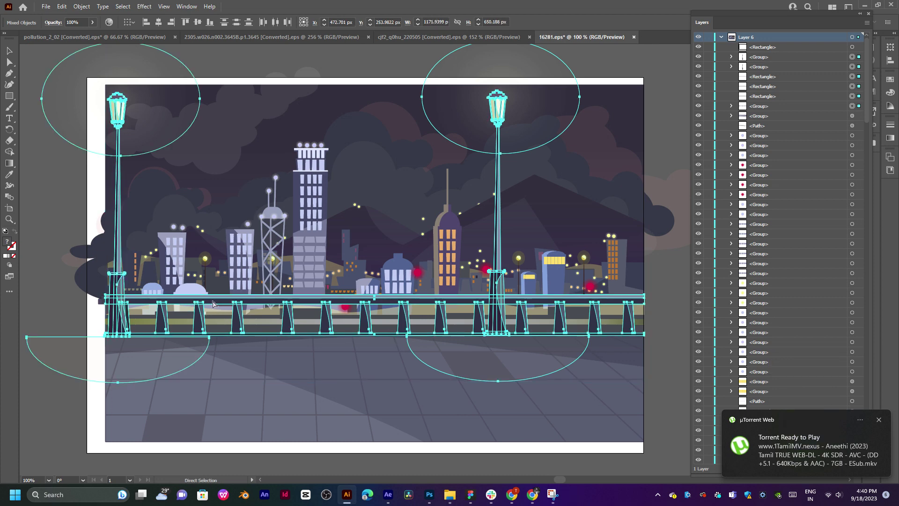
{"action": "key", "text": "ctrl+g"}
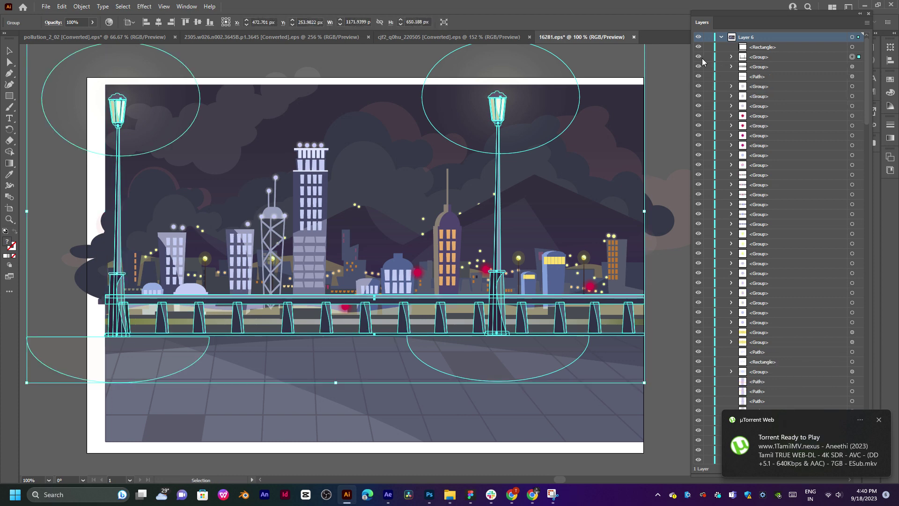
- Toggle the railing-and-lamps group's visibility on and off to check it
{"action": "left_click", "coordinate": [698, 57]}
{"action": "left_click", "coordinate": [698, 57]}
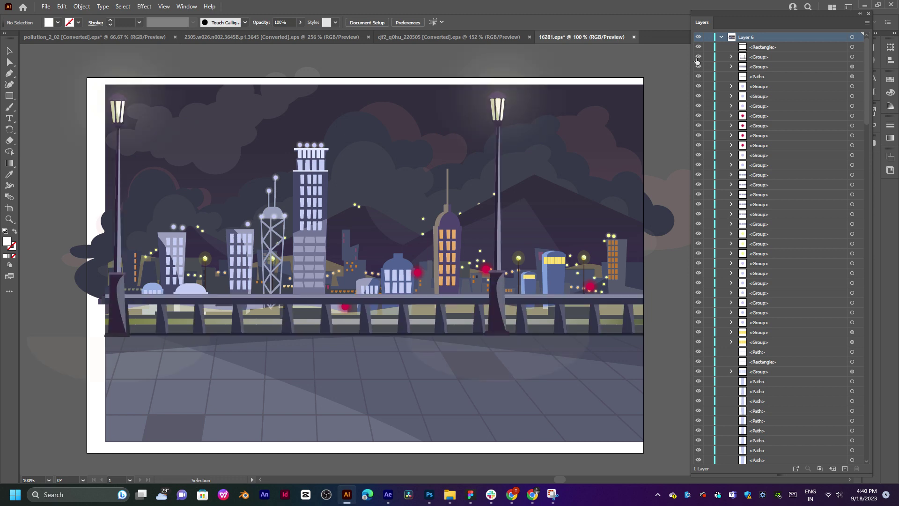
{"action": "left_click", "coordinate": [698, 58]}
{"action": "left_click", "coordinate": [697, 58]}
{"action": "key", "text": "a"}
- Set up a new 3840 × 2160 px document, starting from the 1080 × 1920 px preset
{"action": "key", "text": "ctrl+n"}
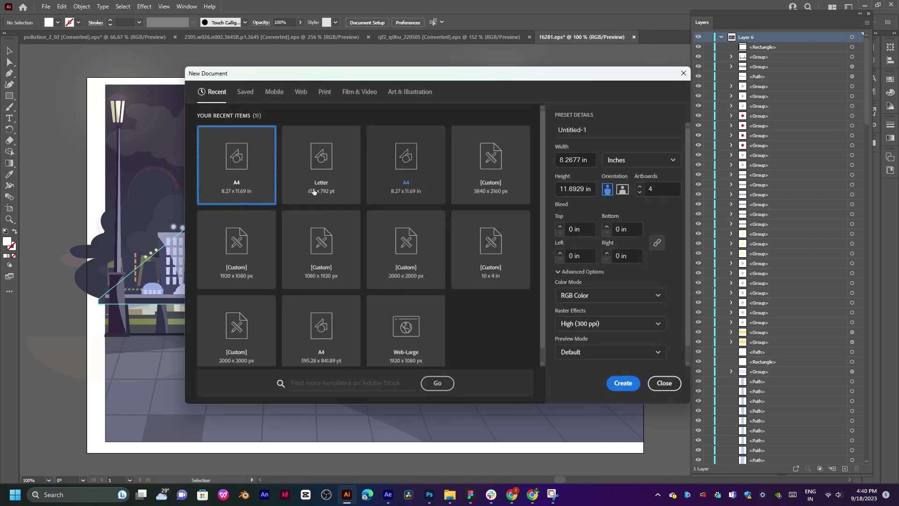
{"action": "left_click", "coordinate": [321, 254]}
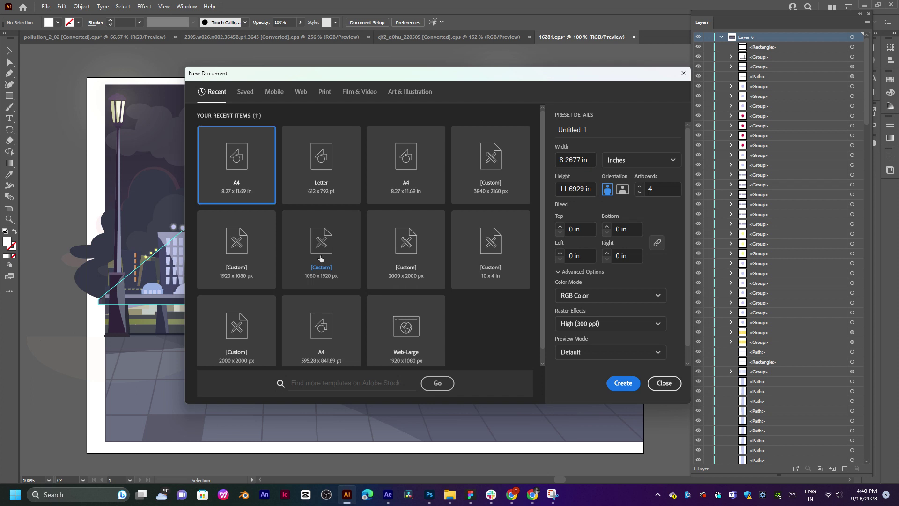
{"action": "double_click", "coordinate": [573, 160]}
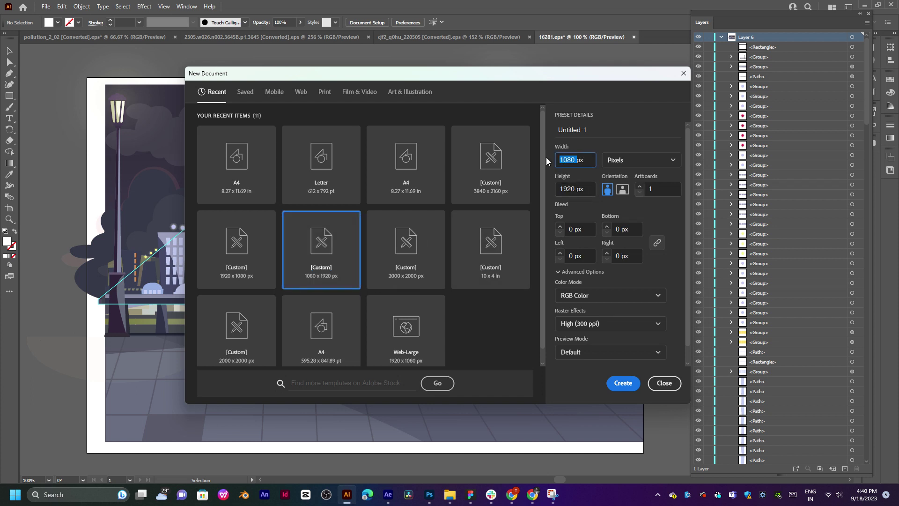
{"action": "type", "text": "34"}
{"action": "key", "text": "Tab"}
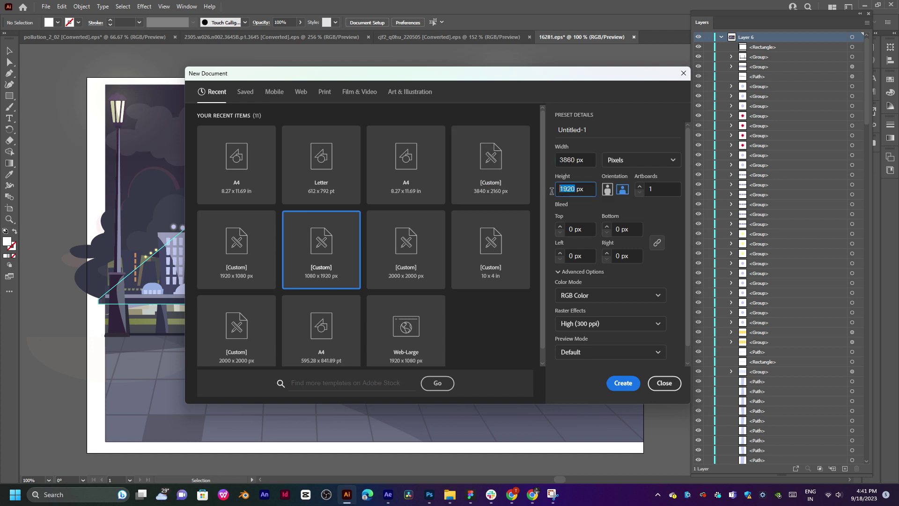
{"action": "type", "text": "2460"}
{"action": "left_click", "coordinate": [575, 159]}
{"action": "left_click", "coordinate": [571, 161]}
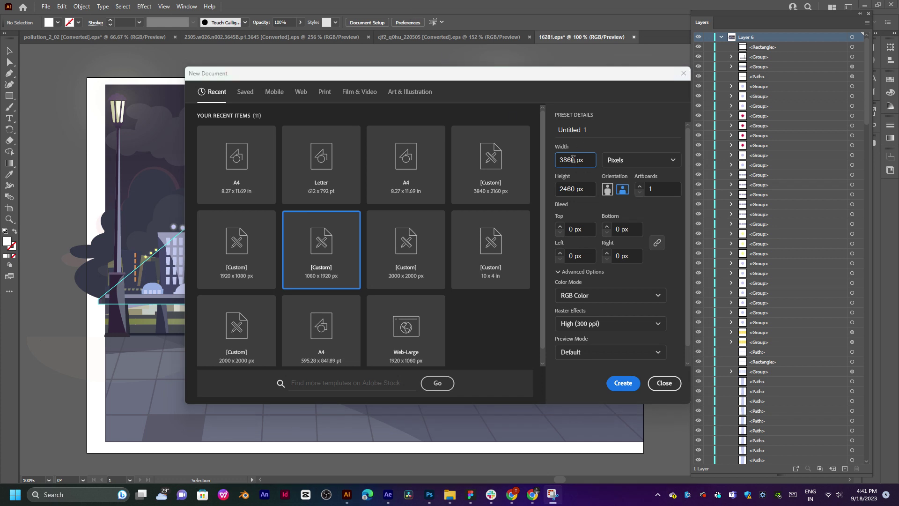
{"action": "left_click_drag", "start_coordinate": [575, 162], "coordinate": [567, 160]}
{"action": "type", "text": "40"}
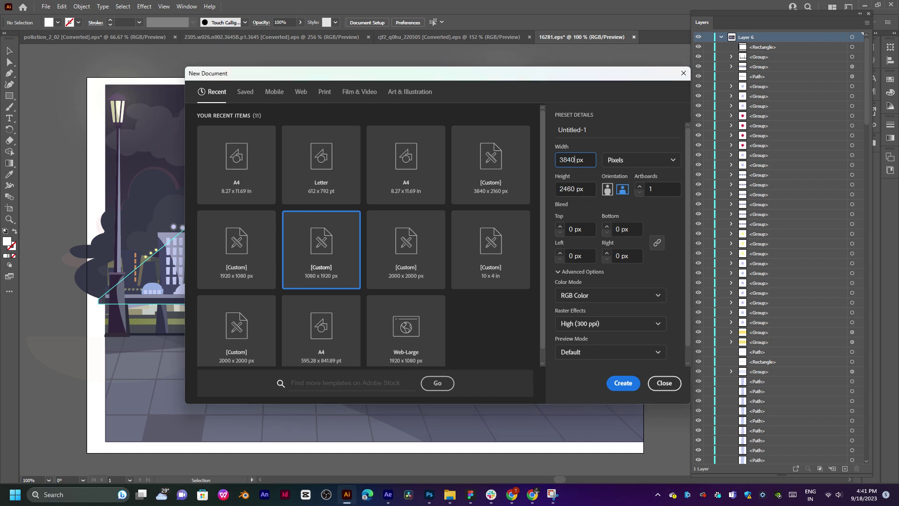
{"action": "double_click", "coordinate": [574, 188]}
{"action": "type", "text": "2160"}
{"action": "left_click", "coordinate": [623, 383]}
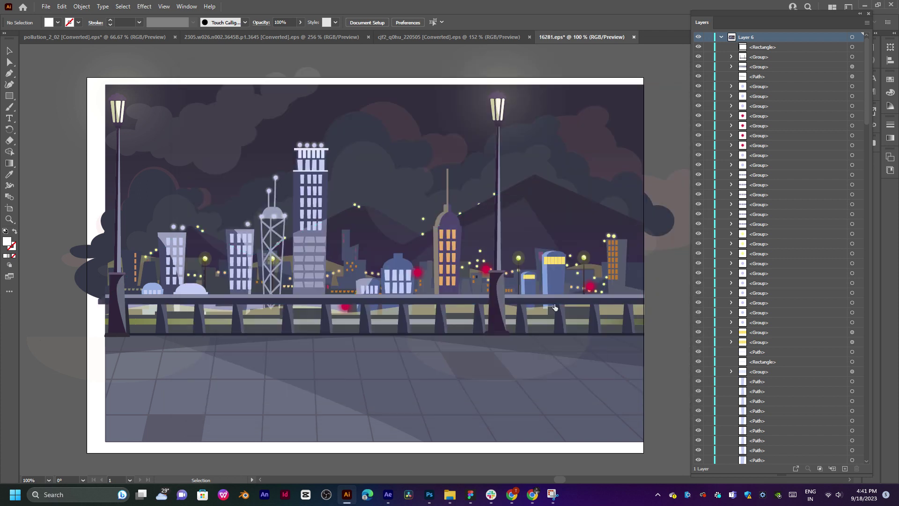
- Delete the stray pasted text from the new document
{"action": "key", "text": "a"}
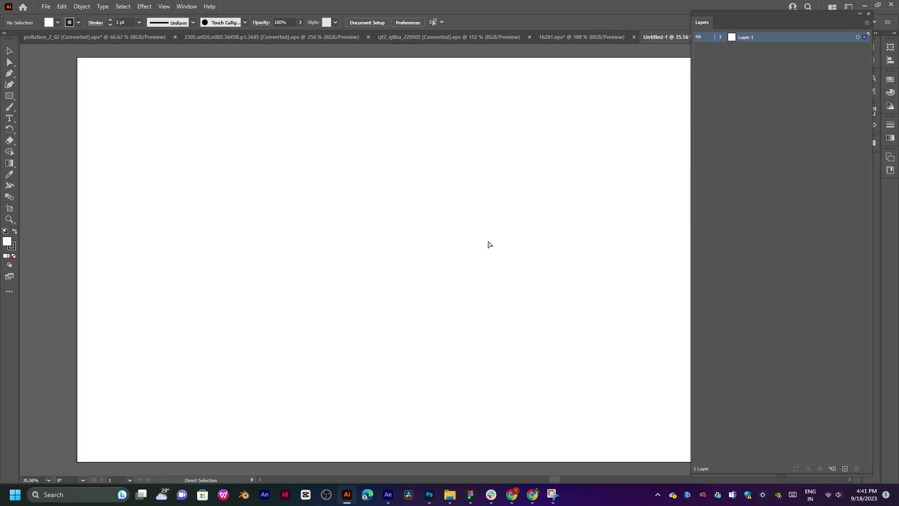
{"action": "key", "text": "ctrl+v"}
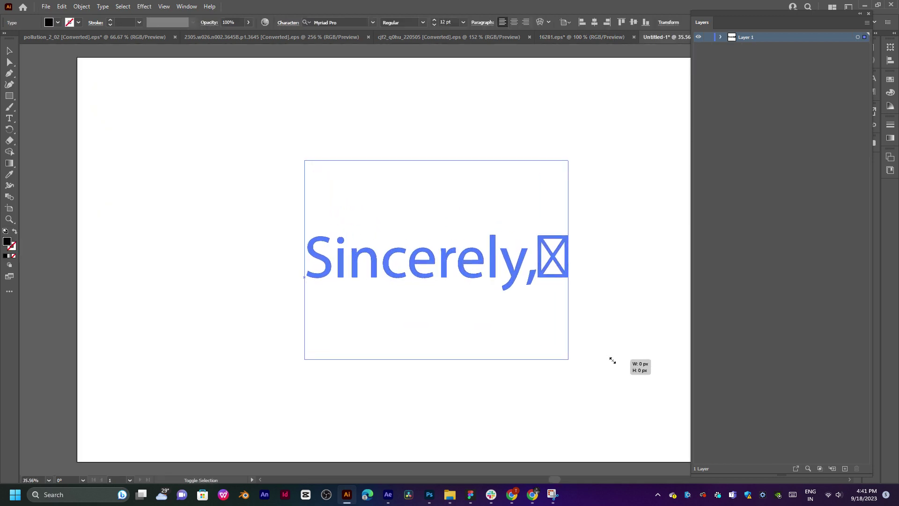
{"action": "left_click_drag", "start_coordinate": [441, 261], "coordinate": [612, 361]}
{"action": "key", "text": "Delete"}
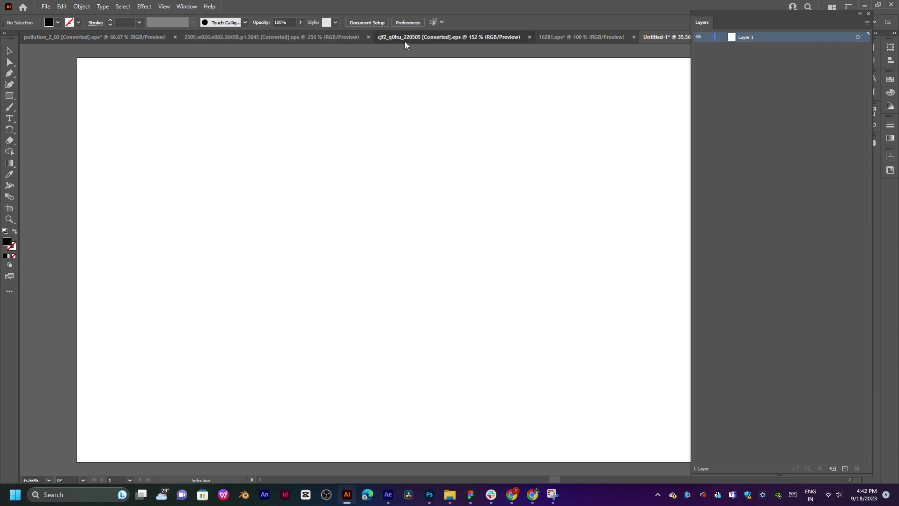
- Copy the lamp-post and railing group from 16281.eps into Untitled-1
{"action": "left_click", "coordinate": [405, 41]}
{"action": "left_click", "coordinate": [586, 37]}
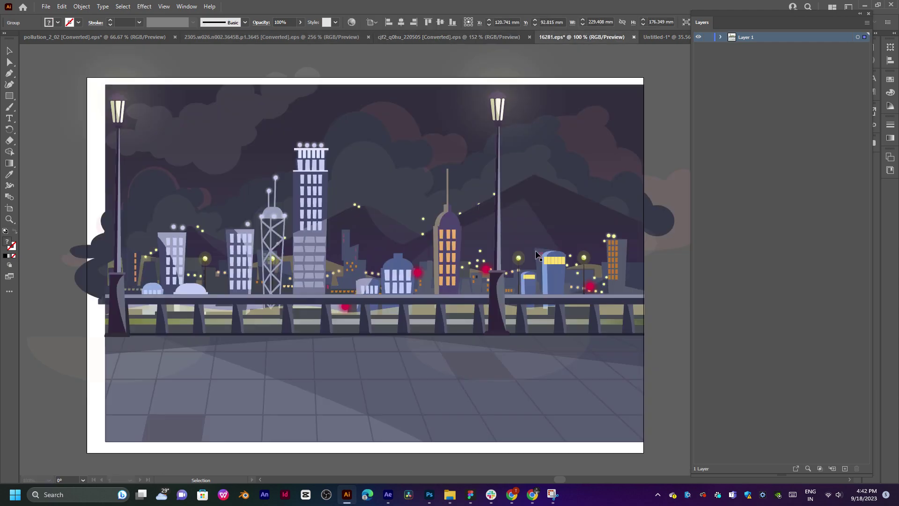
{"action": "left_click", "coordinate": [496, 310]}
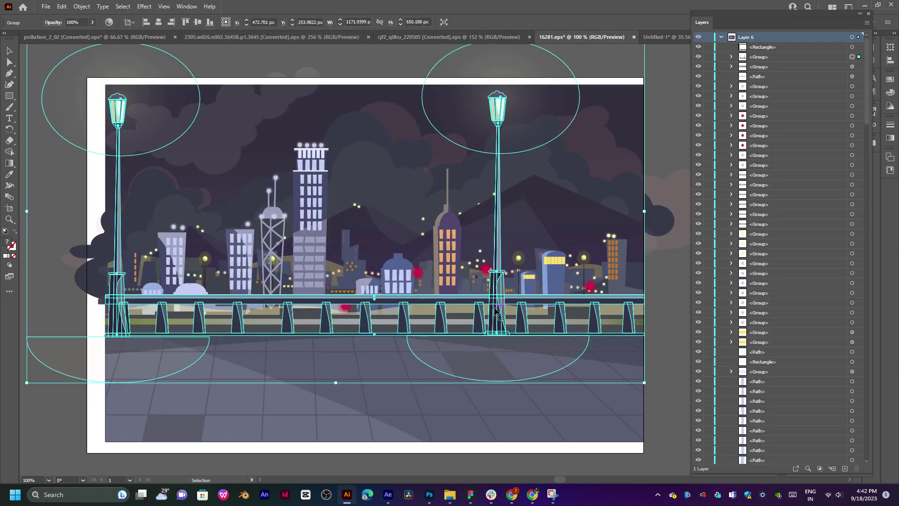
{"action": "key", "text": "a"}
{"action": "left_click_drag", "start_coordinate": [496, 310], "coordinate": [499, 290]}
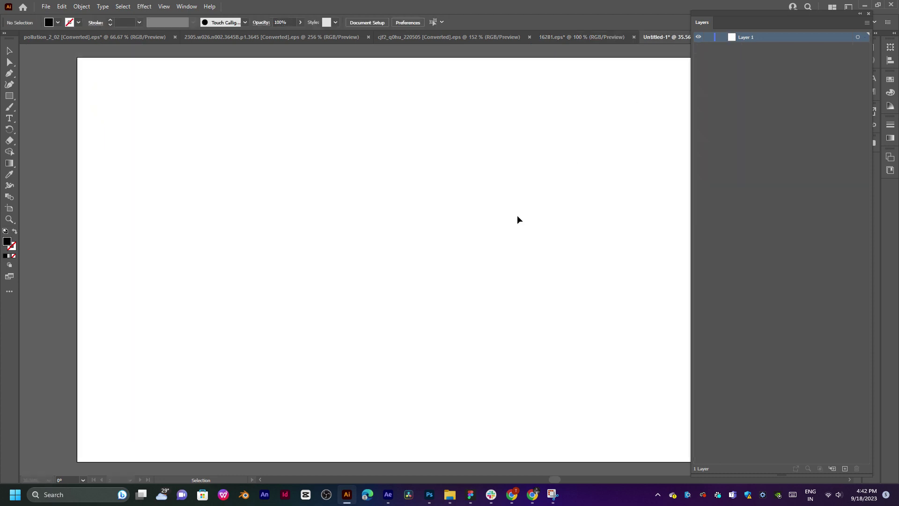
- Scale the lamp-post and railing group up to about 2922 px wide
{"action": "left_click_drag", "start_coordinate": [547, 267], "coordinate": [683, 267]}
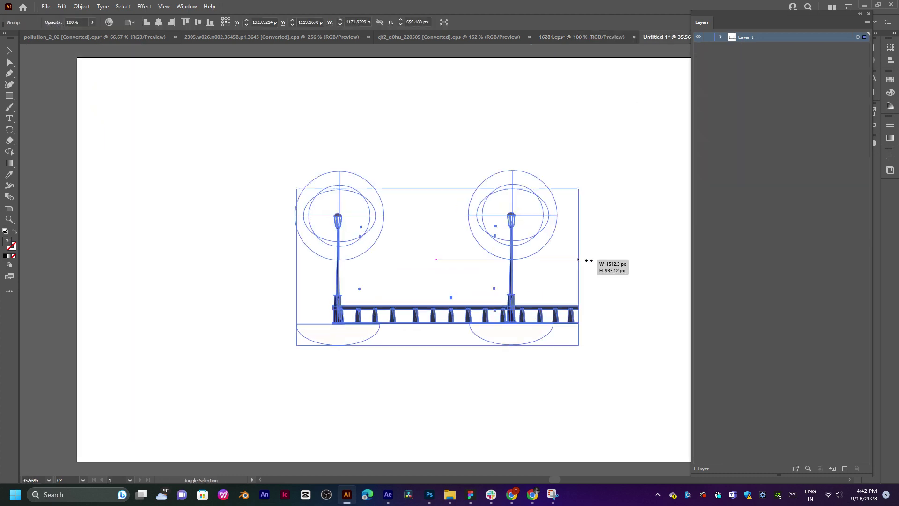
{"action": "key", "text": "ctrl+minus"}
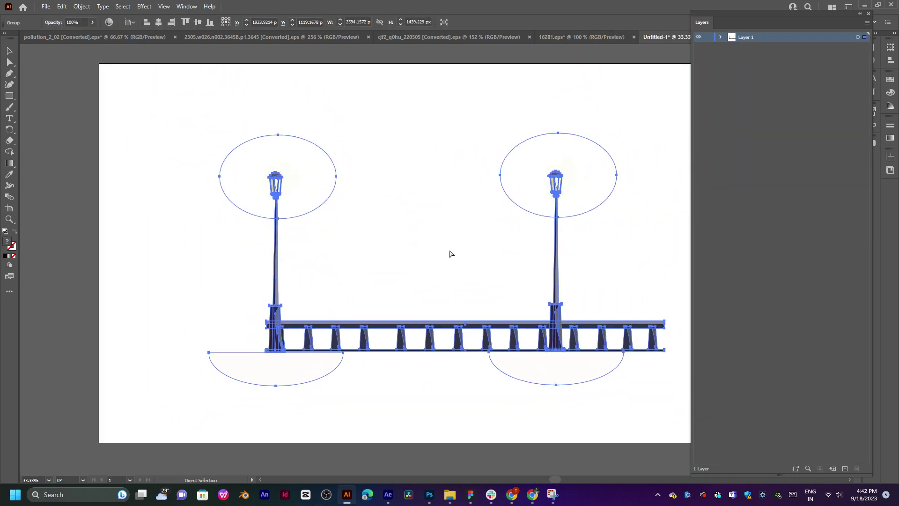
{"action": "left_click_drag", "start_coordinate": [604, 244], "coordinate": [633, 244]}
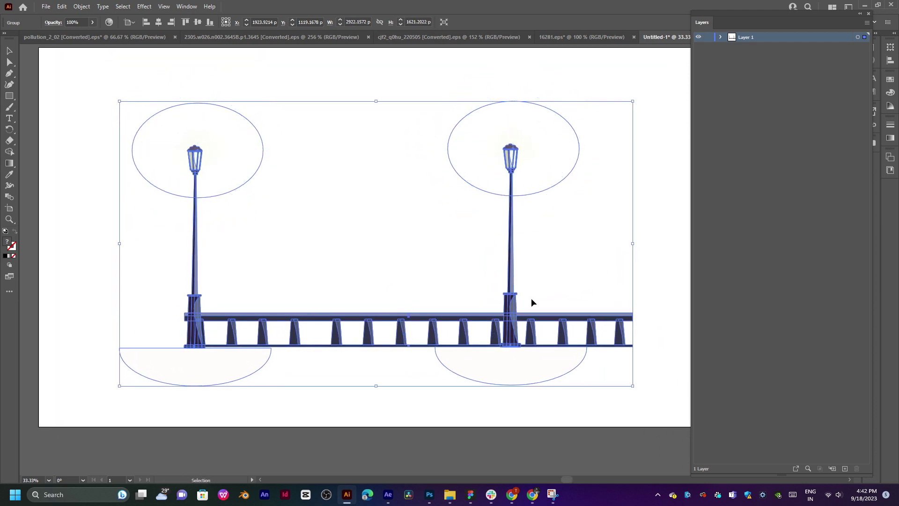
{"action": "key", "text": "ctrl+minus"}
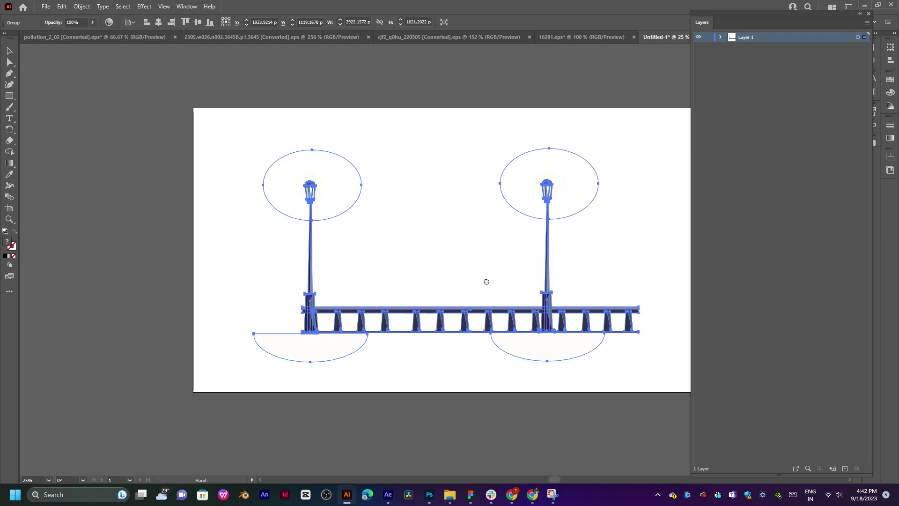
- Duplicate the lamp-post and railing group off to the left, level with the original
{"action": "left_click_drag", "start_coordinate": [484, 281], "coordinate": [480, 268]}
{"action": "left_click", "coordinate": [515, 314]}
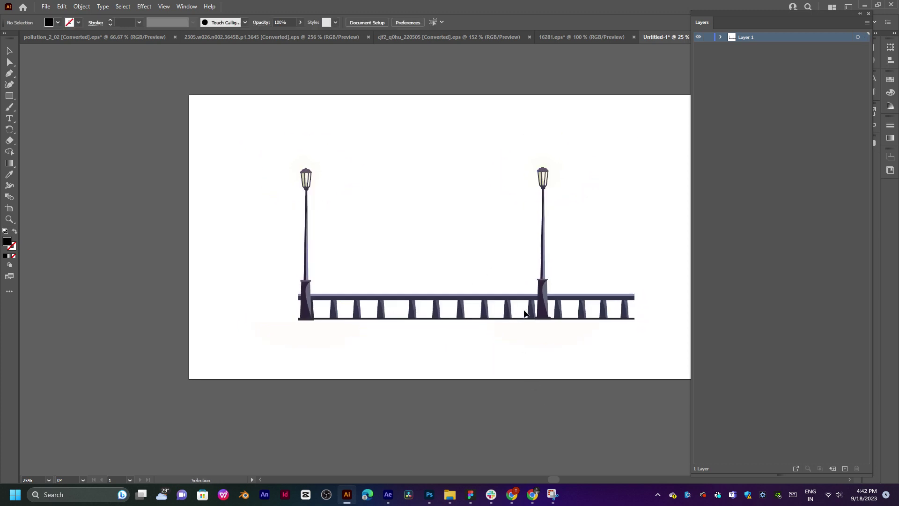
{"action": "left_click", "coordinate": [539, 300]}
{"action": "left_click_drag", "start_coordinate": [540, 299], "coordinate": [211, 296]}
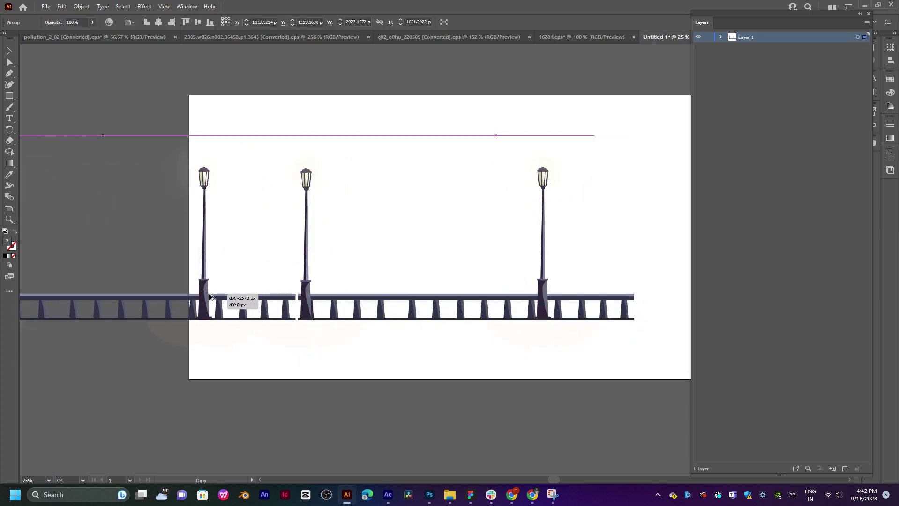
{"action": "left_click_drag", "start_coordinate": [210, 296], "coordinate": [211, 297]}
- Zoom in on the join and nudge the left copy right until both railings meet
{"action": "scroll", "coordinate": [233, 297], "scroll_direction": "down", "scroll_amount": 2}
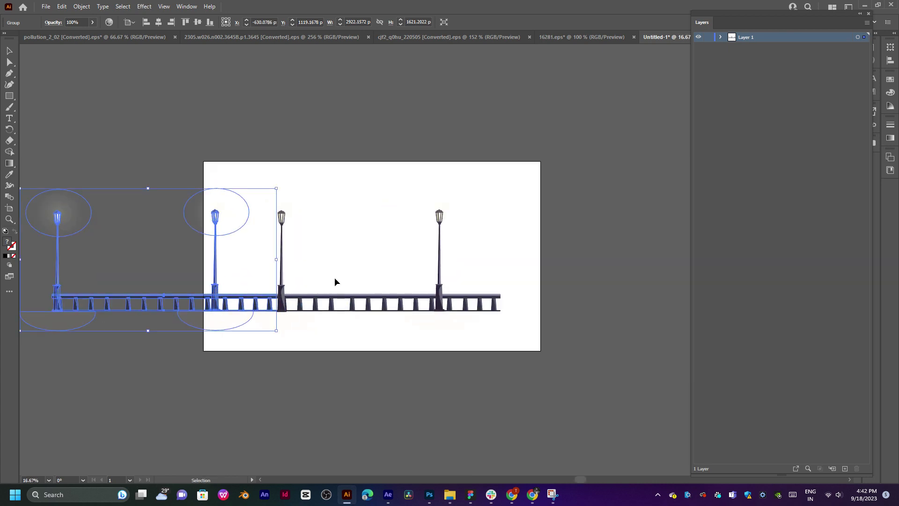
{"action": "scroll", "coordinate": [295, 279], "scroll_direction": "up", "scroll_amount": 2}
{"action": "scroll", "coordinate": [297, 279], "scroll_direction": "up", "scroll_amount": 3}
{"action": "scroll", "coordinate": [253, 320], "scroll_direction": "up", "scroll_amount": 3}
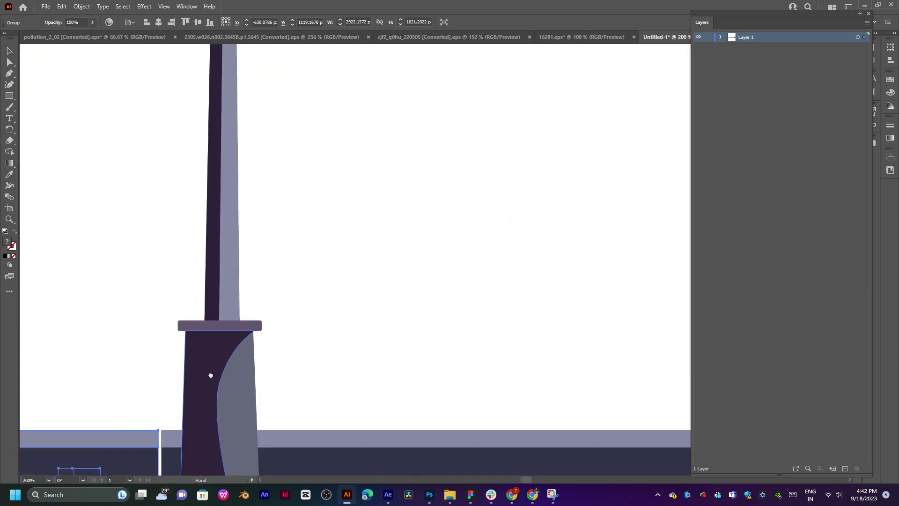
{"action": "mouse_move", "coordinate": [211, 373]}
{"action": "left_mouse_down"}
{"action": "mouse_move", "coordinate": [376, 232]}
{"action": "mouse_move", "coordinate": [404, 249]}
{"action": "left_mouse_up"}
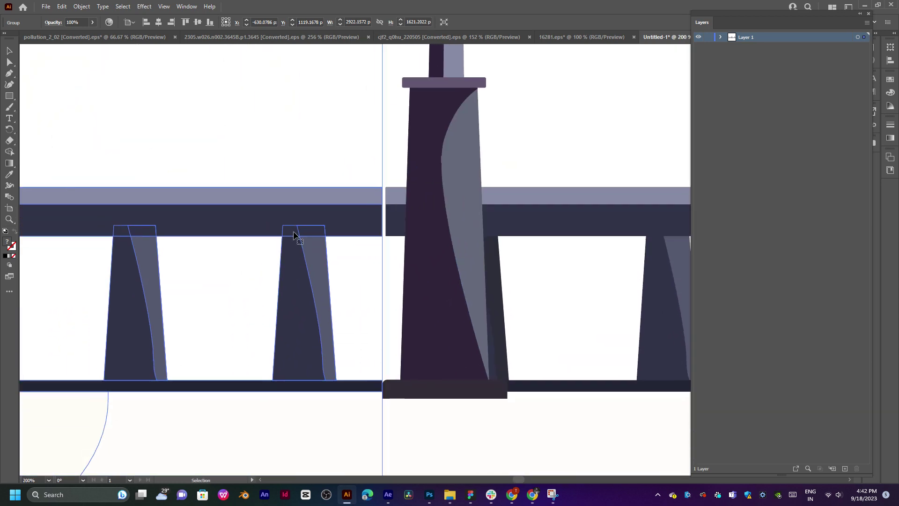
{"action": "left_click_drag", "start_coordinate": [293, 234], "coordinate": [296, 232]}
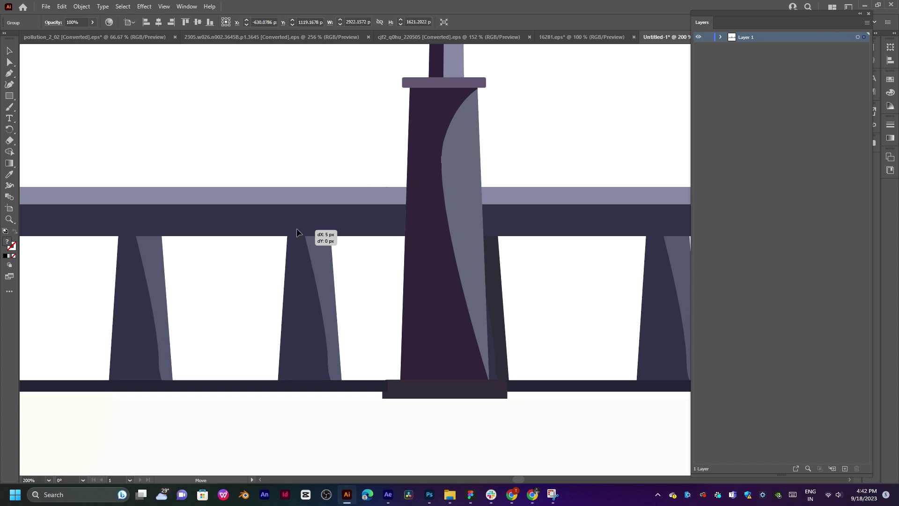
{"action": "left_click_drag", "start_coordinate": [297, 229], "coordinate": [311, 230]}
- Reorder the two railing groups inside Layer 1 in the Layers panel
{"action": "left_click", "coordinate": [720, 37]}
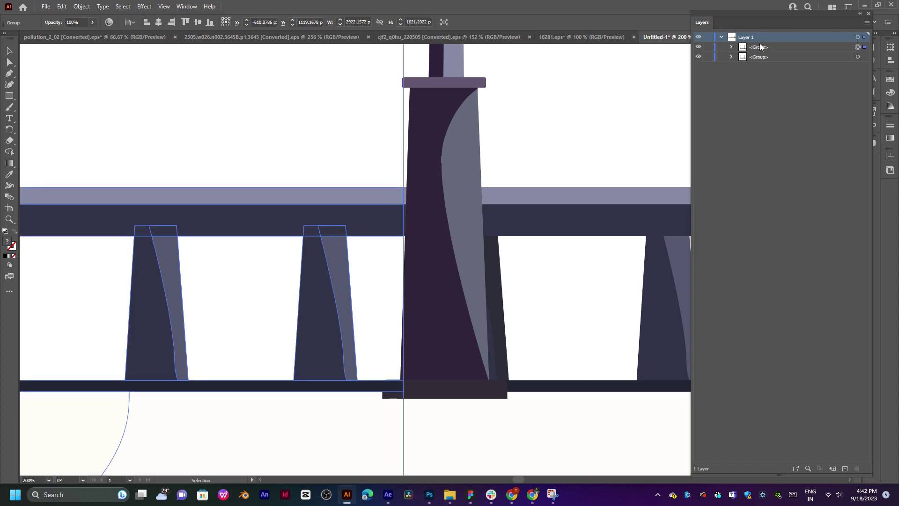
{"action": "left_click_drag", "start_coordinate": [772, 62], "coordinate": [775, 59]}
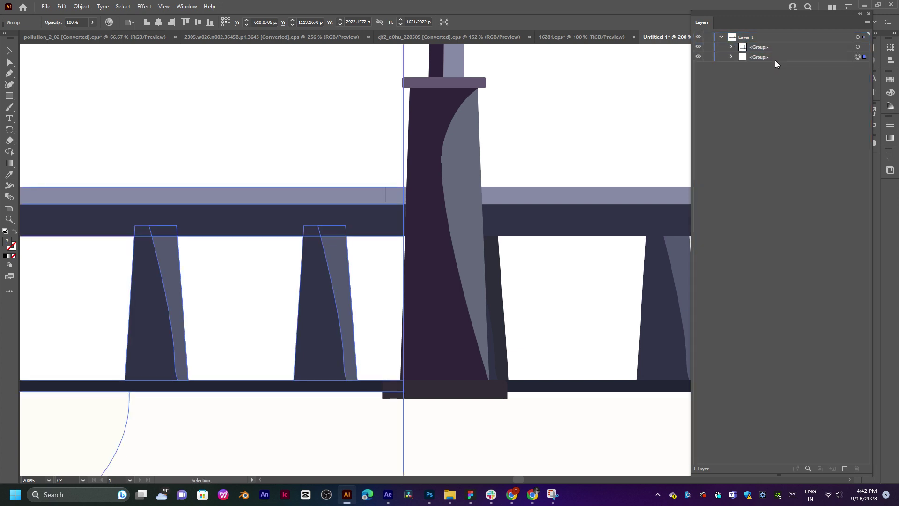
{"action": "left_click", "coordinate": [562, 146]}
{"action": "scroll", "coordinate": [548, 146], "scroll_direction": "down", "scroll_amount": 2}
{"action": "scroll", "coordinate": [566, 146], "scroll_direction": "down", "scroll_amount": 3}
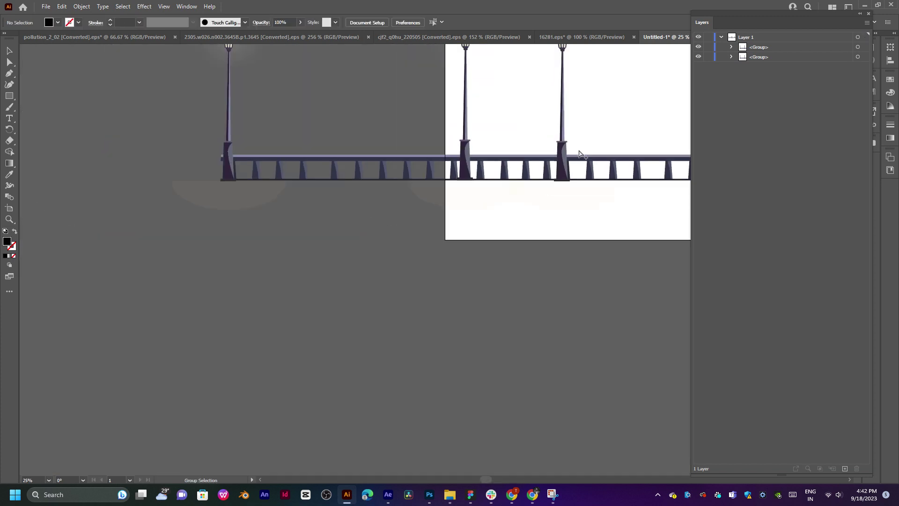
{"action": "scroll", "coordinate": [478, 195], "scroll_direction": "down", "scroll_amount": 2}
{"action": "scroll", "coordinate": [520, 177], "scroll_direction": "down", "scroll_amount": 2}
{"action": "left_click_drag", "start_coordinate": [520, 177], "coordinate": [476, 187]}
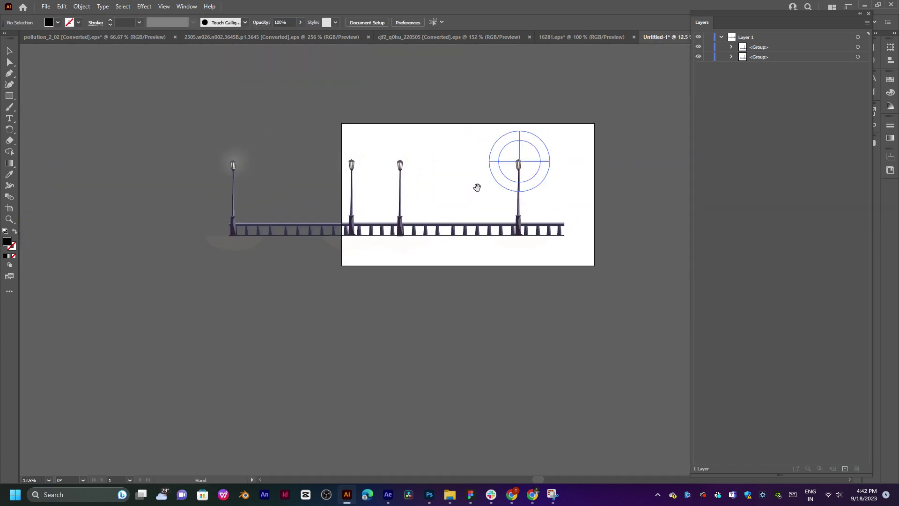
{"action": "left_click", "coordinate": [351, 243]}
{"action": "left_click", "coordinate": [305, 258]}
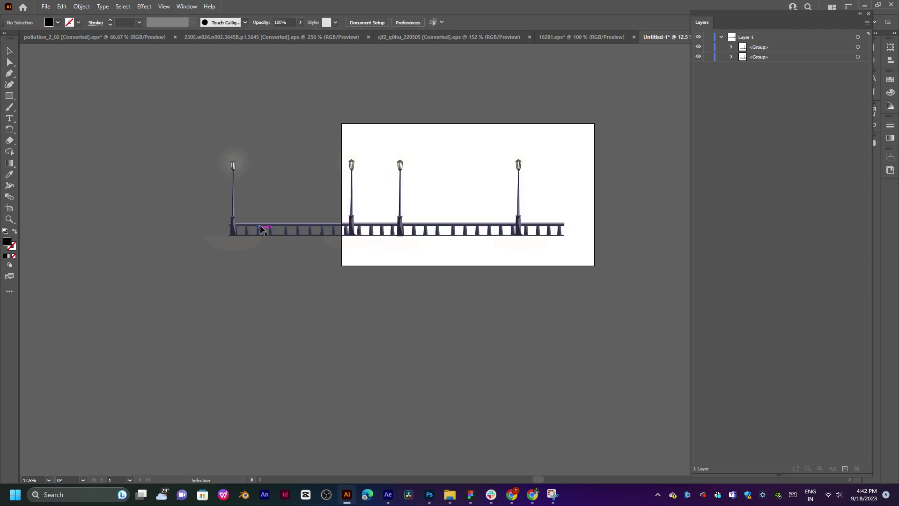
{"action": "left_click", "coordinate": [231, 171]}
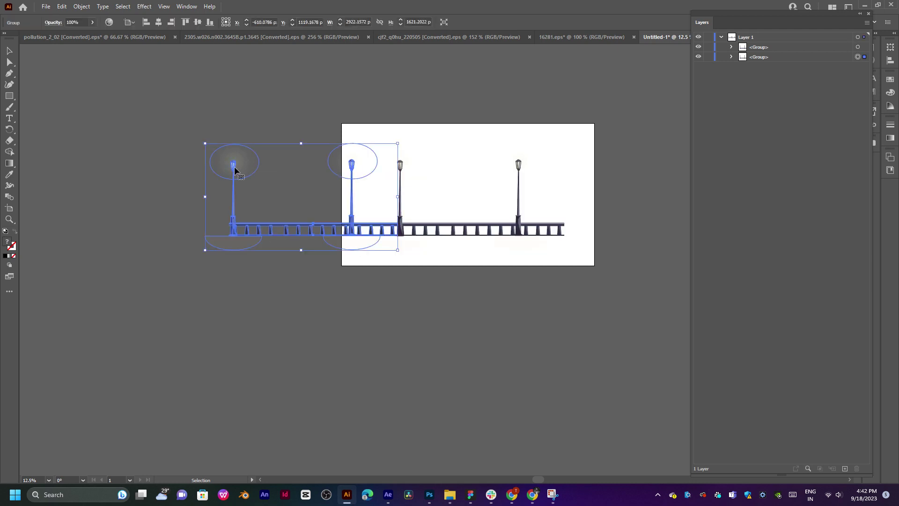
{"action": "scroll", "coordinate": [240, 197], "scroll_direction": "up", "scroll_amount": 1}
{"action": "scroll", "coordinate": [240, 197], "scroll_direction": "up", "scroll_amount": 1}
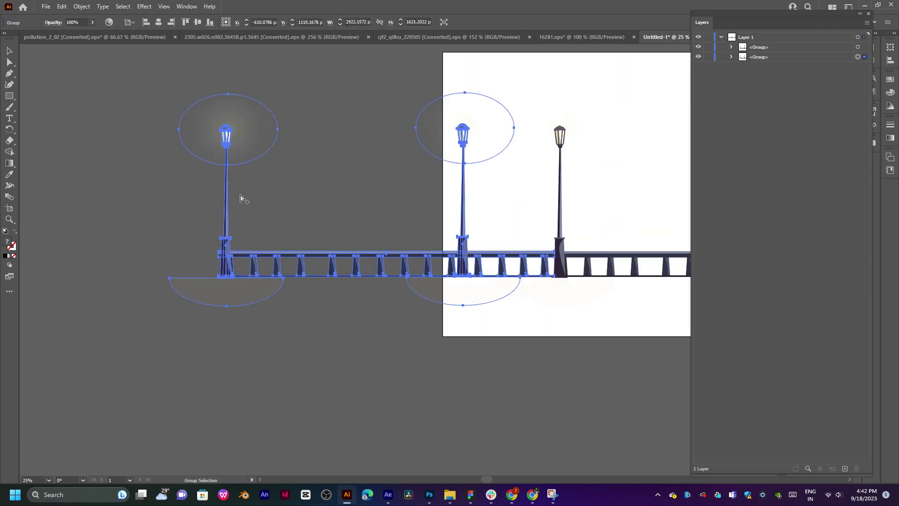
{"action": "left_click_drag", "start_coordinate": [361, 203], "coordinate": [325, 211]}
{"action": "key", "text": "v"}
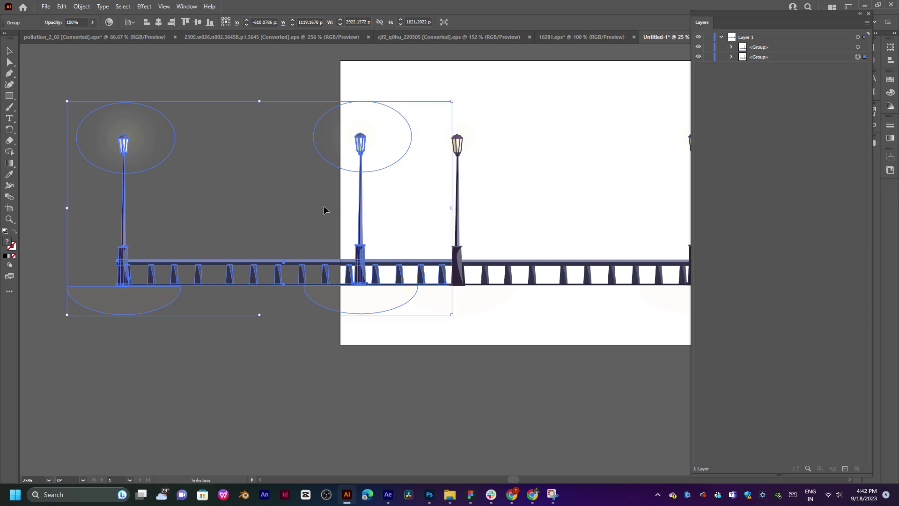
{"action": "left_click", "coordinate": [454, 360]}
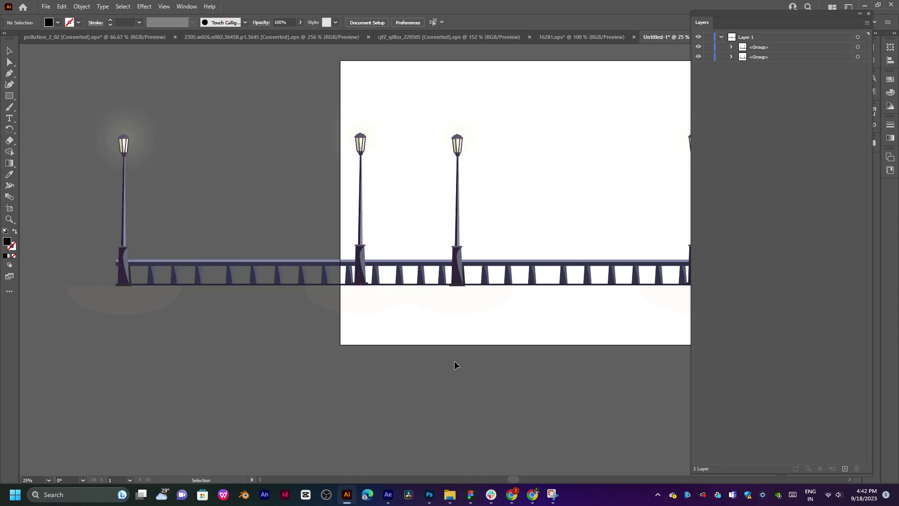
{"action": "left_click", "coordinate": [536, 283]}
- Pause the YouTube video in Chrome, then minimize Illustrator to show the dark-cityscape folder
{"action": "left_click", "coordinate": [642, 381]}
{"action": "left_click", "coordinate": [532, 494]}
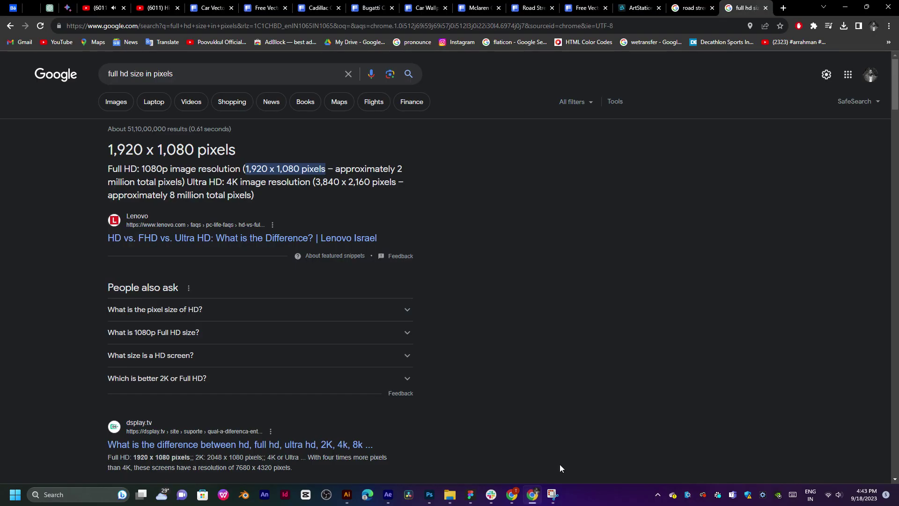
{"action": "left_click", "coordinate": [100, 8]}
{"action": "left_click", "coordinate": [363, 255]}
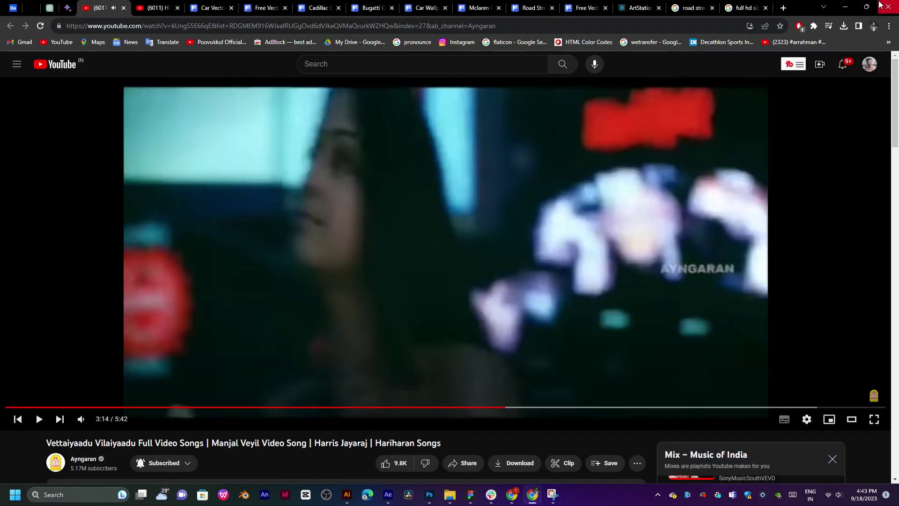
{"action": "key", "text": "alt+Tab"}
{"action": "left_click", "coordinate": [864, 5]}
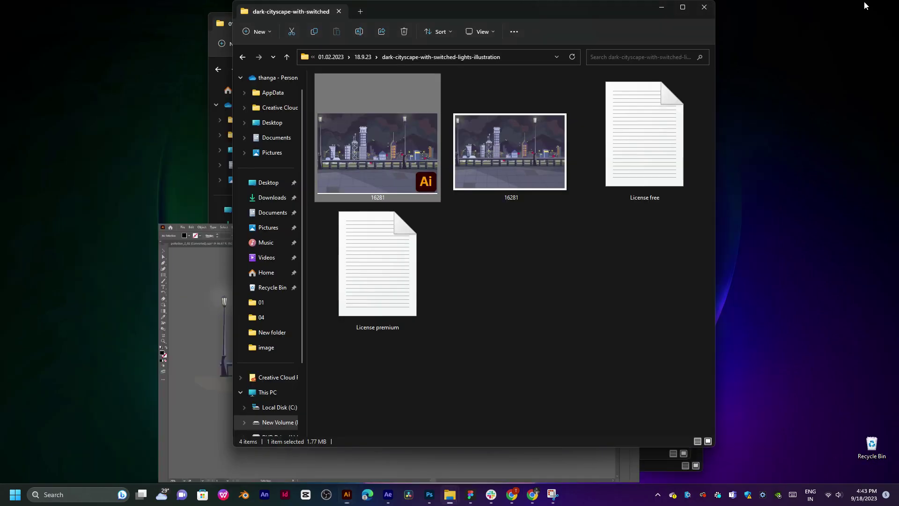